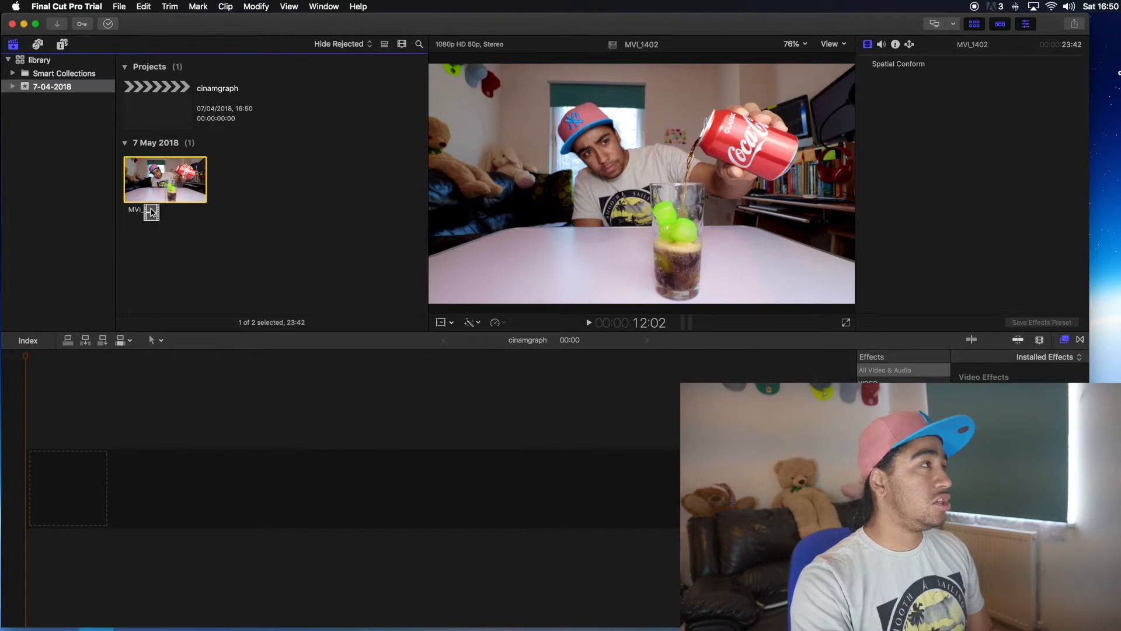
Add the MVI_1402 clip to the start of the cinamgraph timeline and play it to find the pouring section.
drag(210, 197, 70, 491)
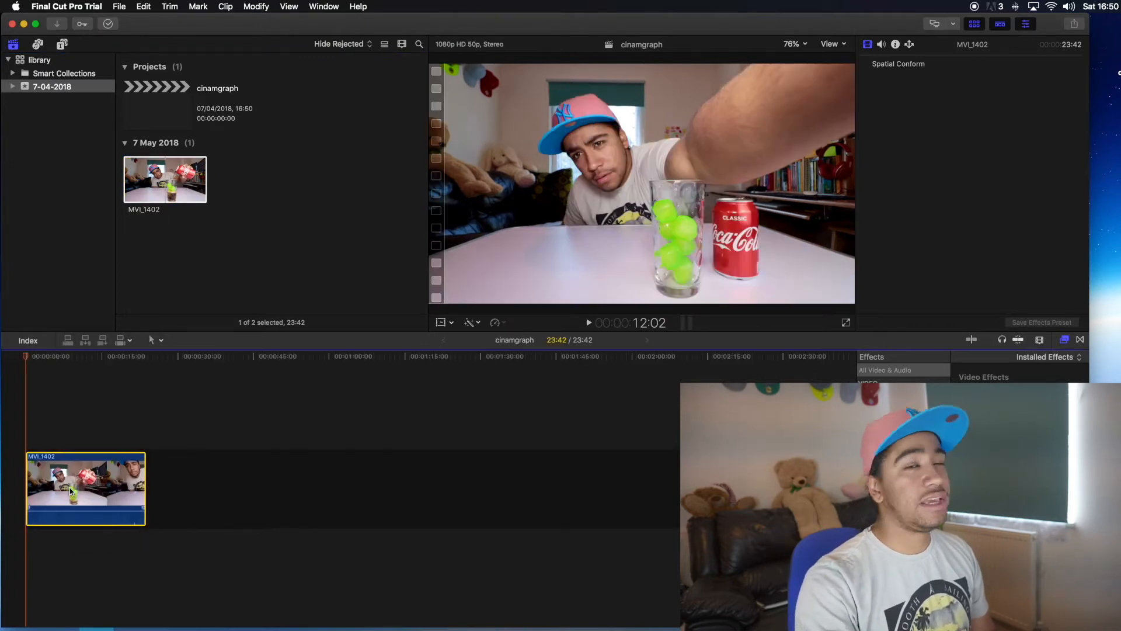
key(space)
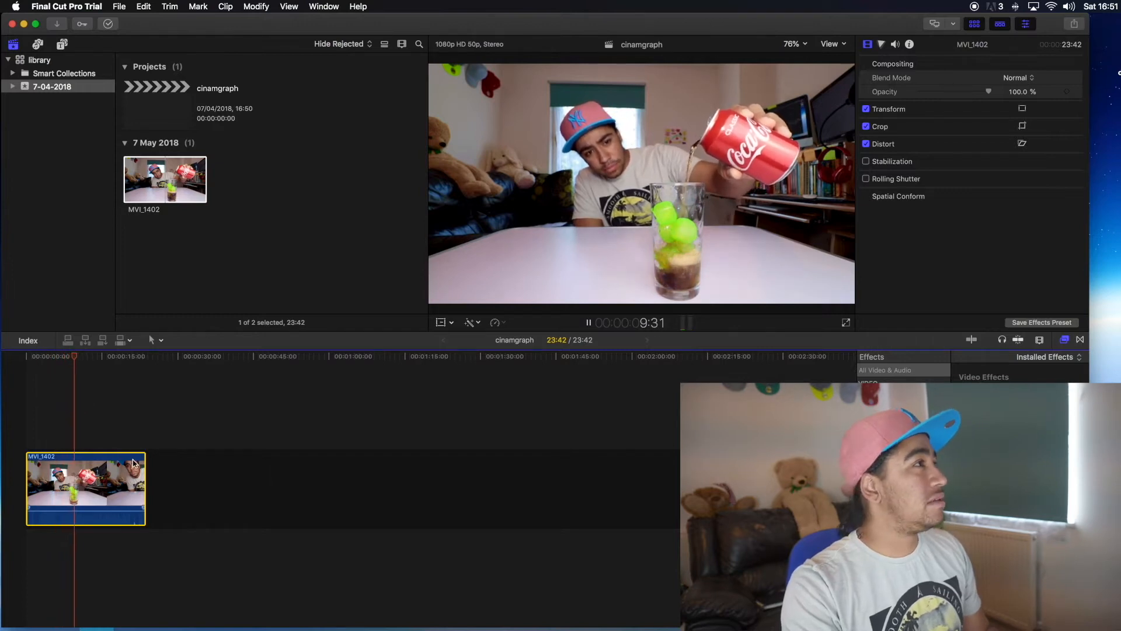
key(space)
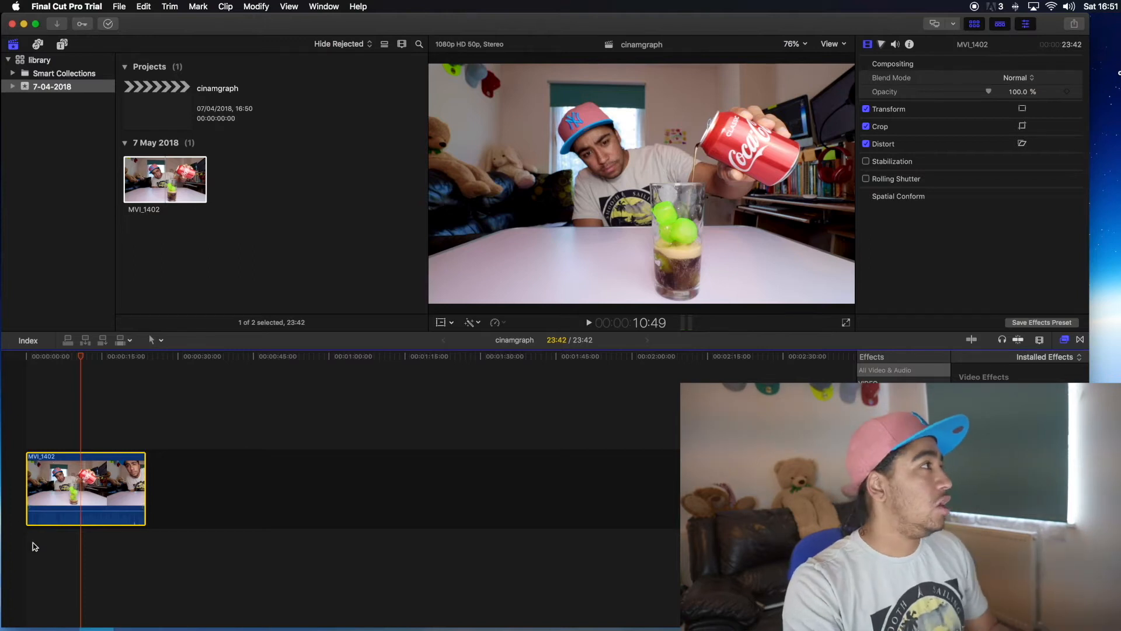
Split the MVI_1402 clip at 14:36 and delete the part before the cut.
drag(81, 358, 100, 361)
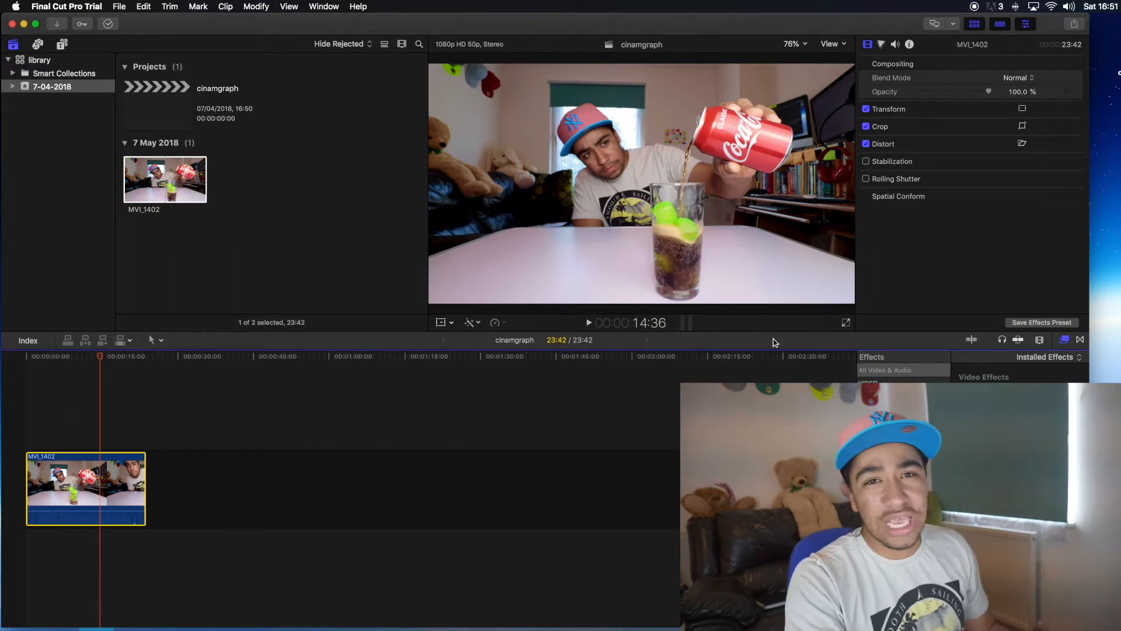
key(super+b)
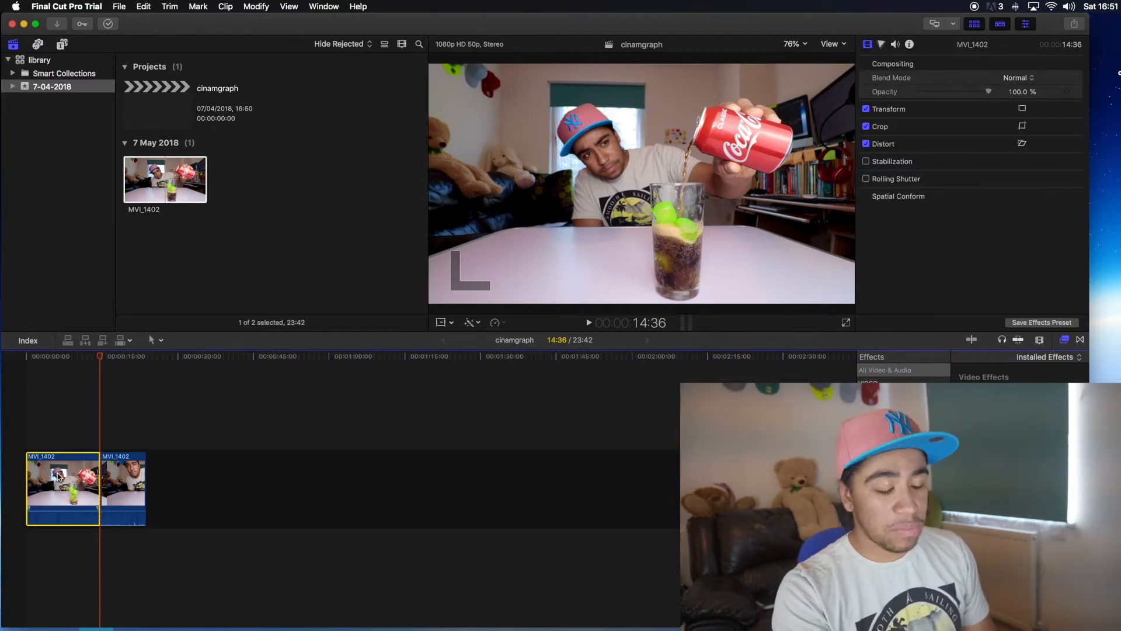
key(Delete)
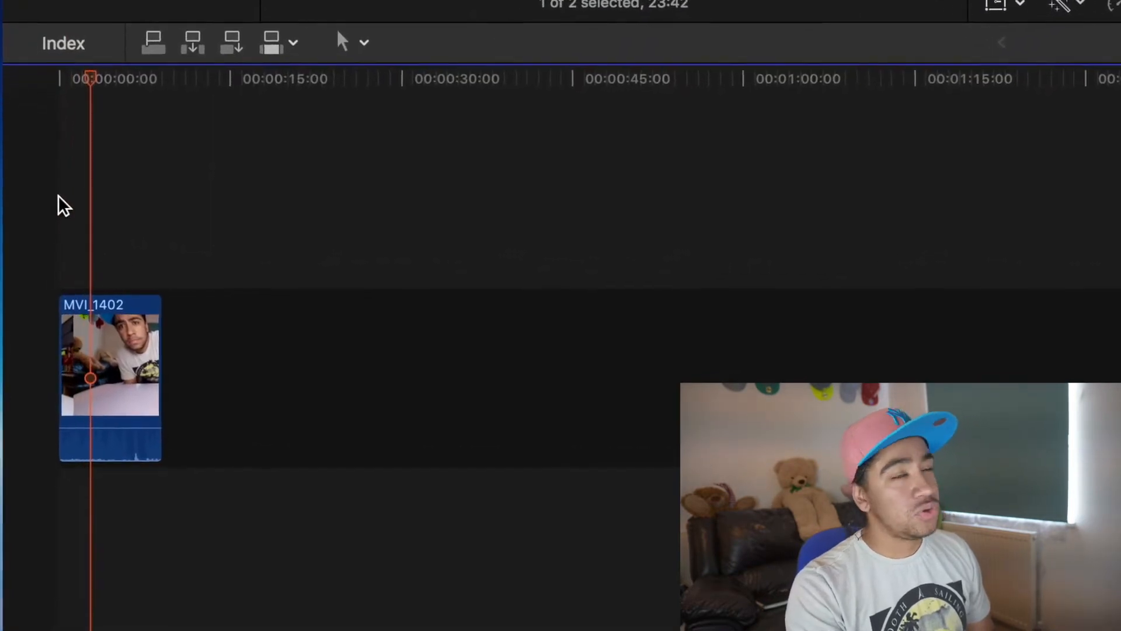
Cut the remaining clip and delete its tail so that only the first 3:34 of the pour is kept.
key(super+b)
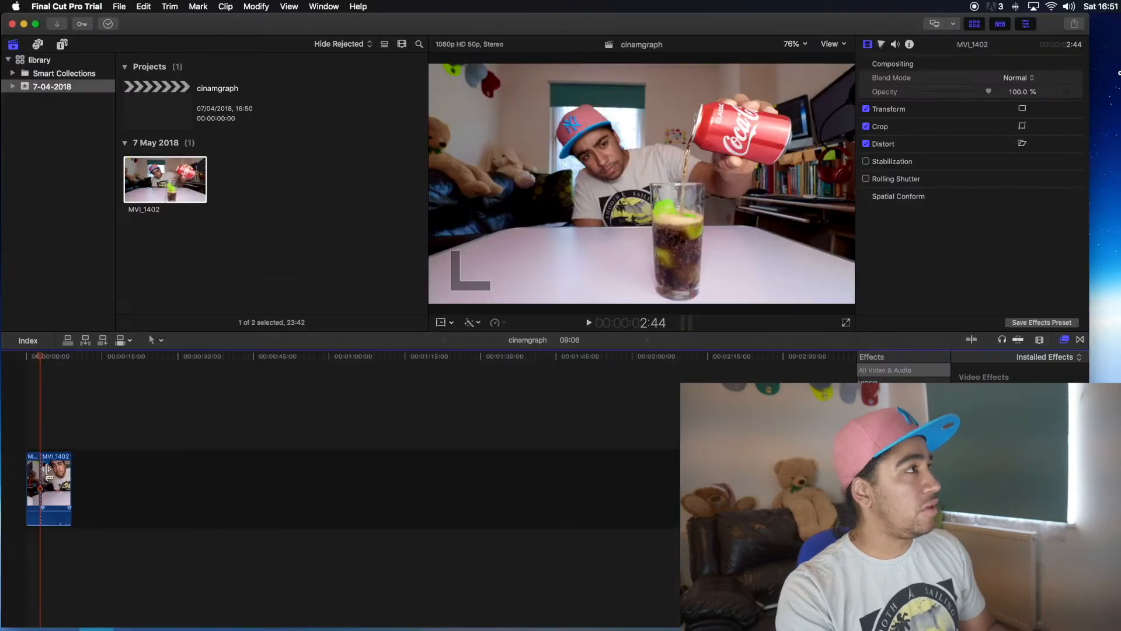
click(46, 469)
mouse_move(44, 357)
mouse_down()
mouse_move(61, 357)
mouse_move(43, 358)
mouse_up()
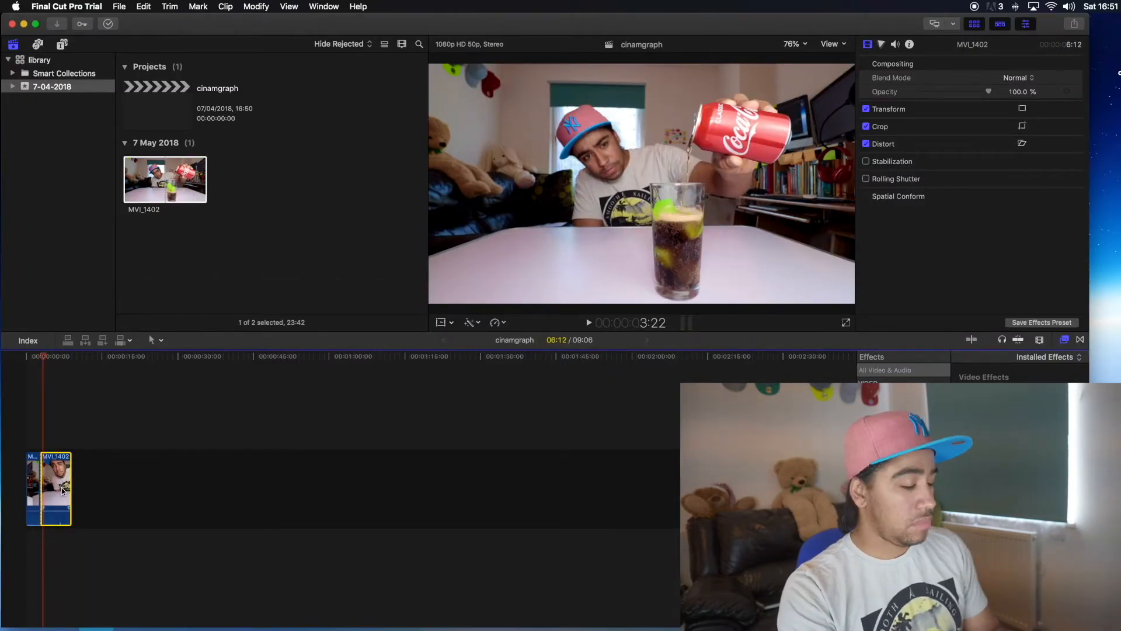
key(BackSpace)
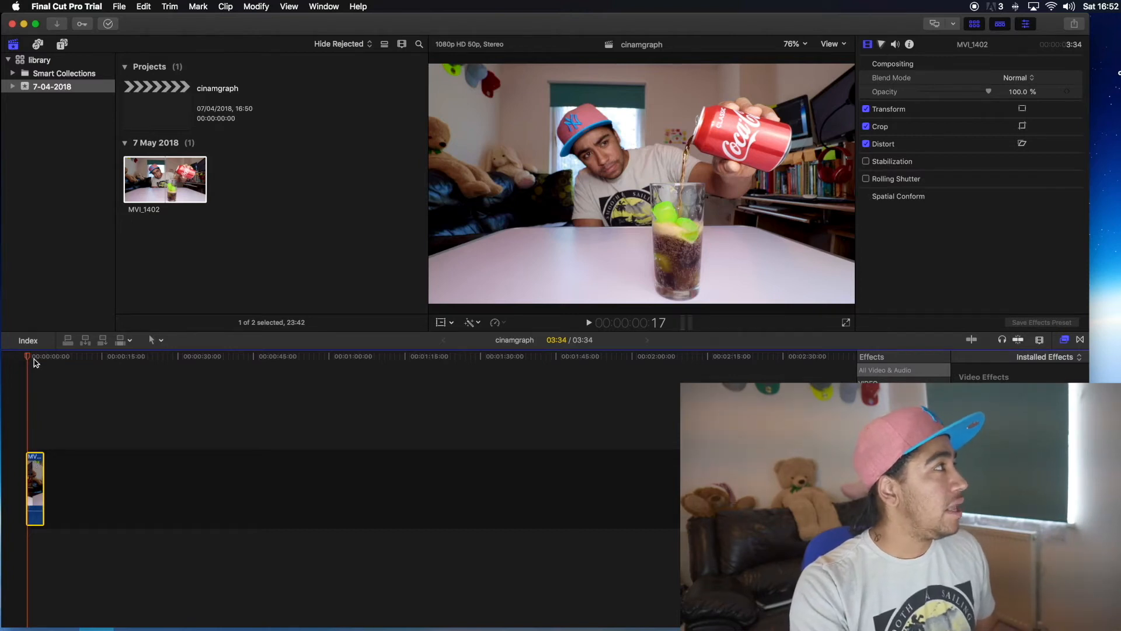
Paste a copy of the trimmed clip directly after it and insert a freeze frame at 1:42 in the first clip.
drag(27, 357, 46, 358)
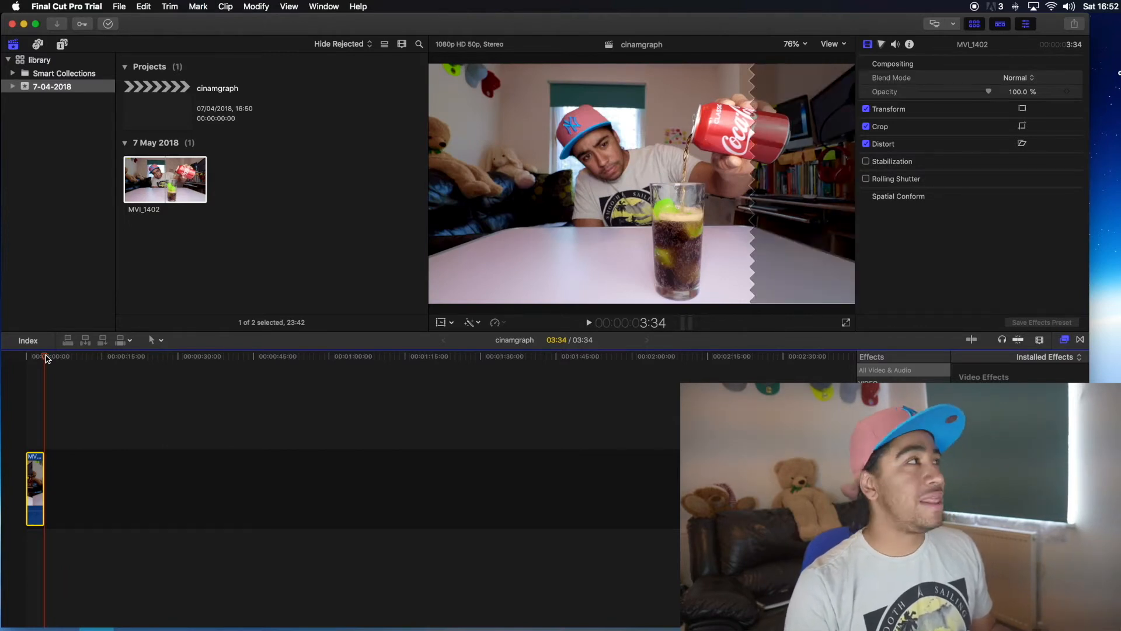
key(super+v)
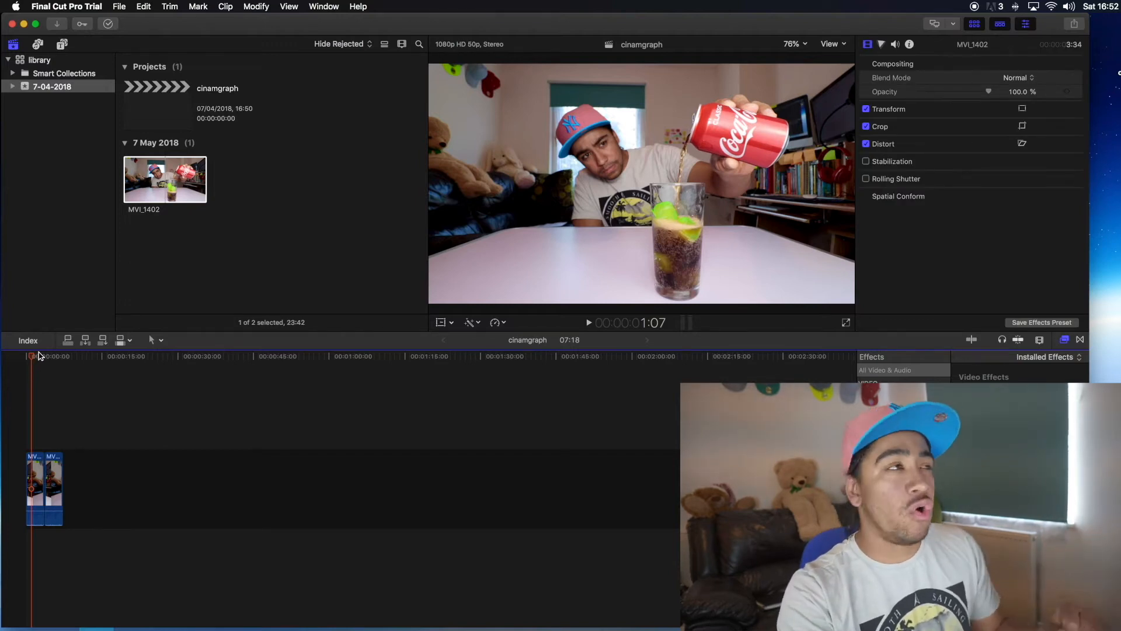
key(space)
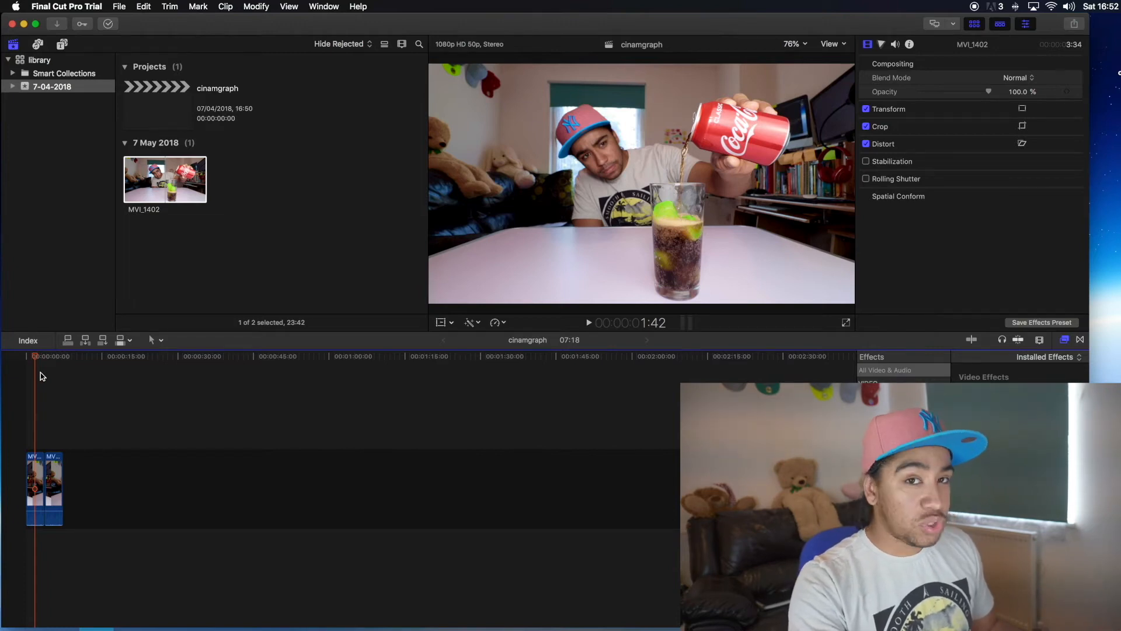
key(l)
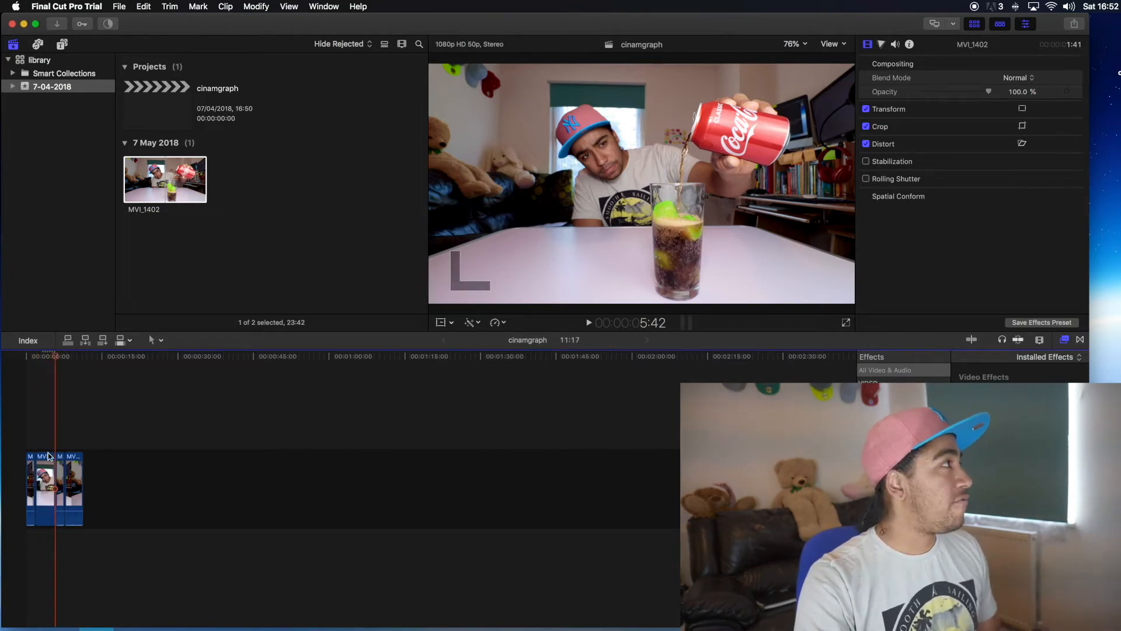
Lift the freeze frame above the main storyline and delete the two split pieces of the first clip.
drag(56, 358, 48, 358)
click(58, 474)
click(49, 473)
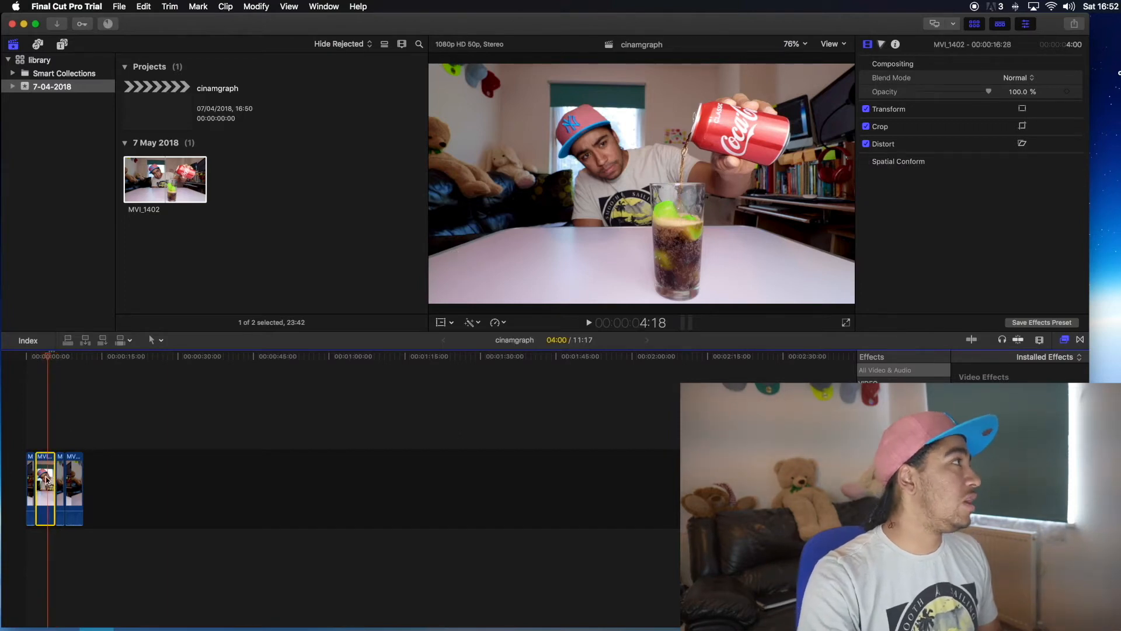
mouse_move(44, 482)
mouse_down()
mouse_move(52, 420)
mouse_move(31, 467)
mouse_up()
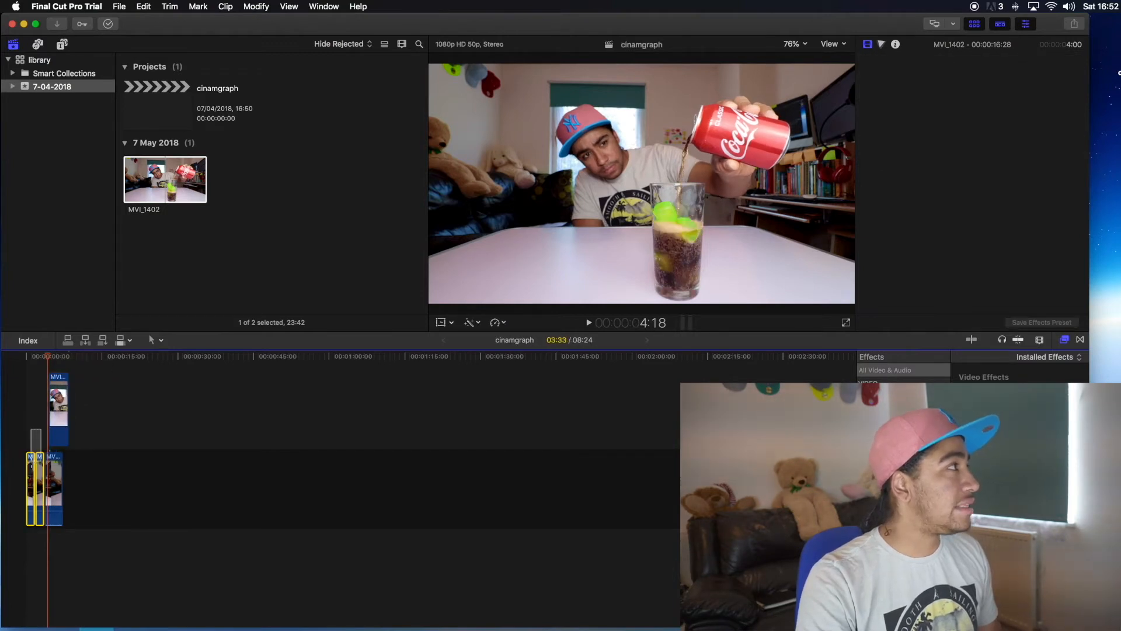
key(Delete)
Move the freeze frame down into the main storyline, ahead of the remaining video clip.
click(41, 407)
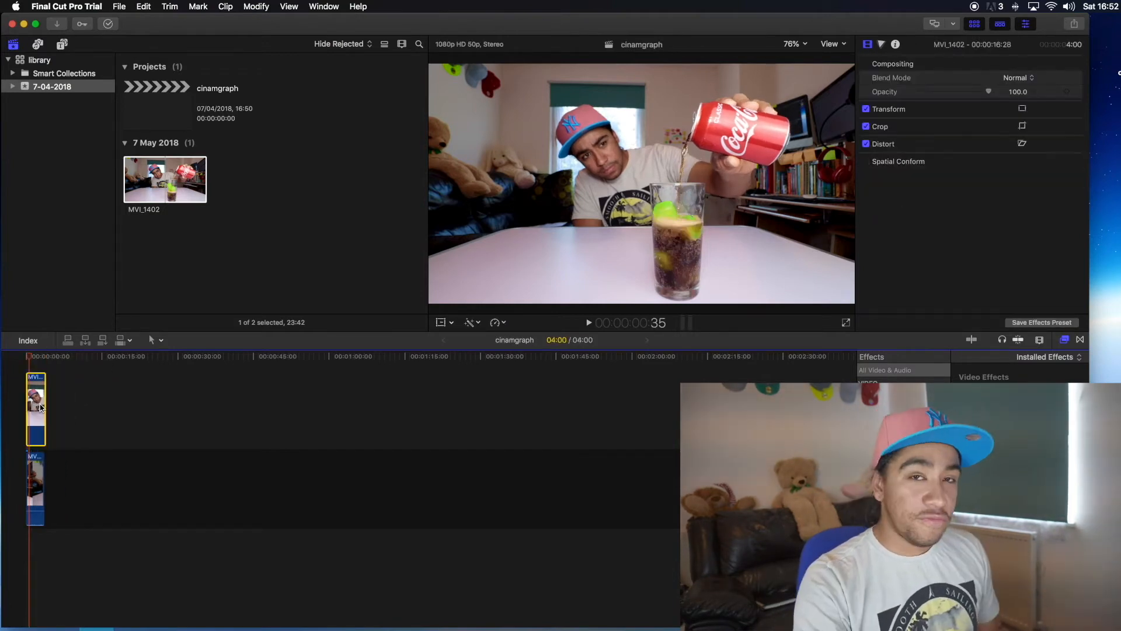
drag(41, 407, 30, 479)
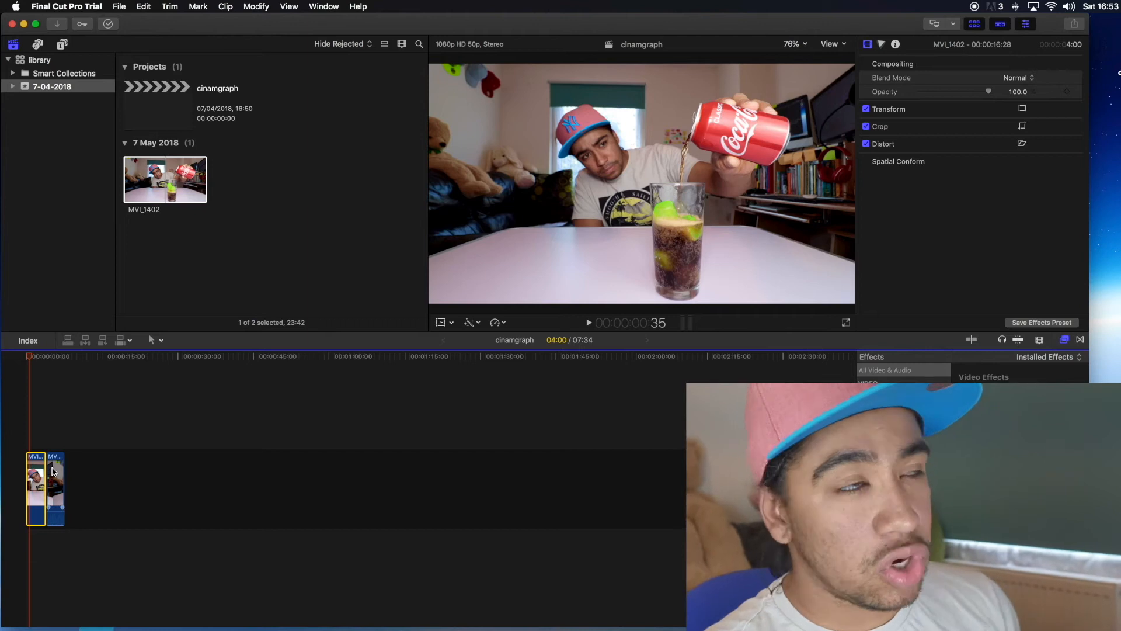
Duplicate the 3:34 video clip and paste the copy at the end of the timeline.
click(56, 474)
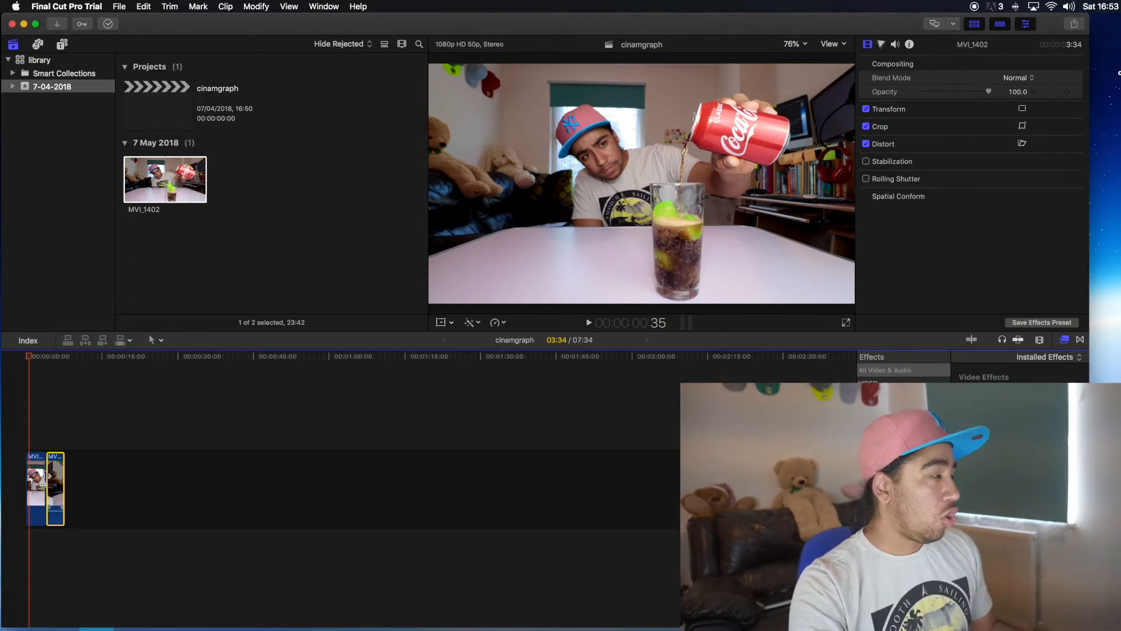
scroll(54, 478, right, 1)
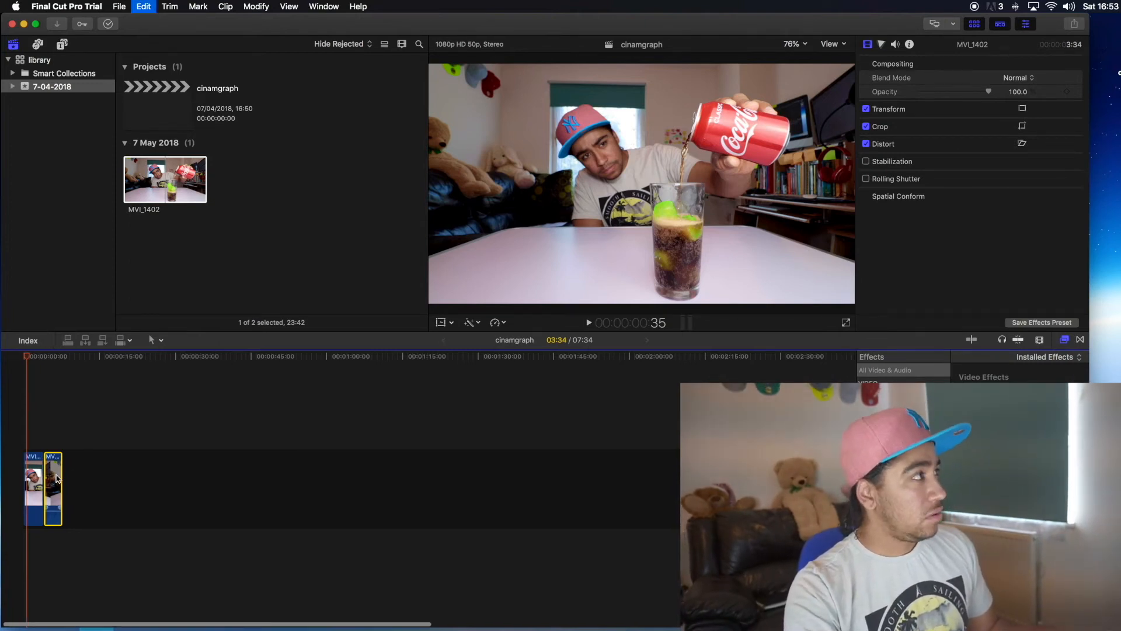
drag(32, 360, 63, 356)
key(super+v)
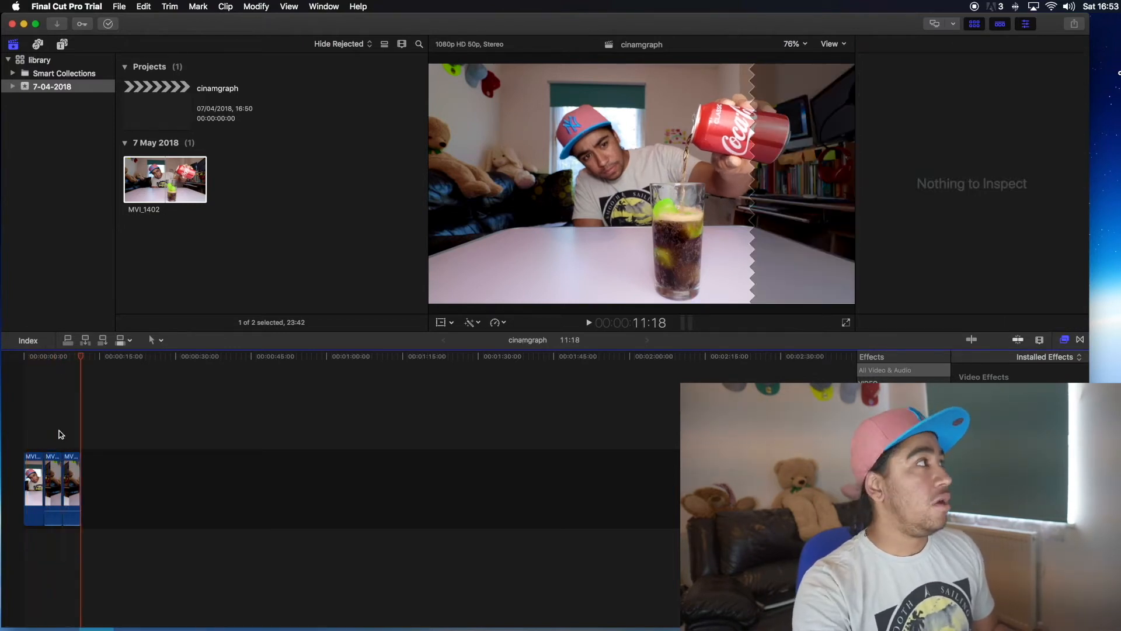
Reverse the duplicated clip at the end of the timeline using the Reverse Clip retiming option.
click(79, 498)
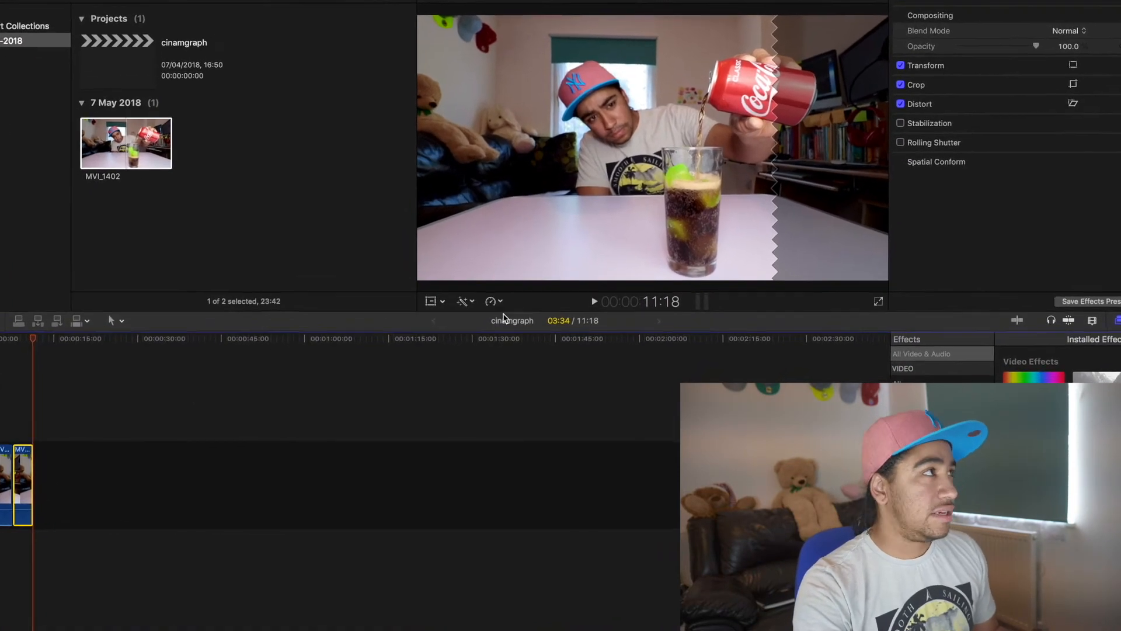
click(499, 283)
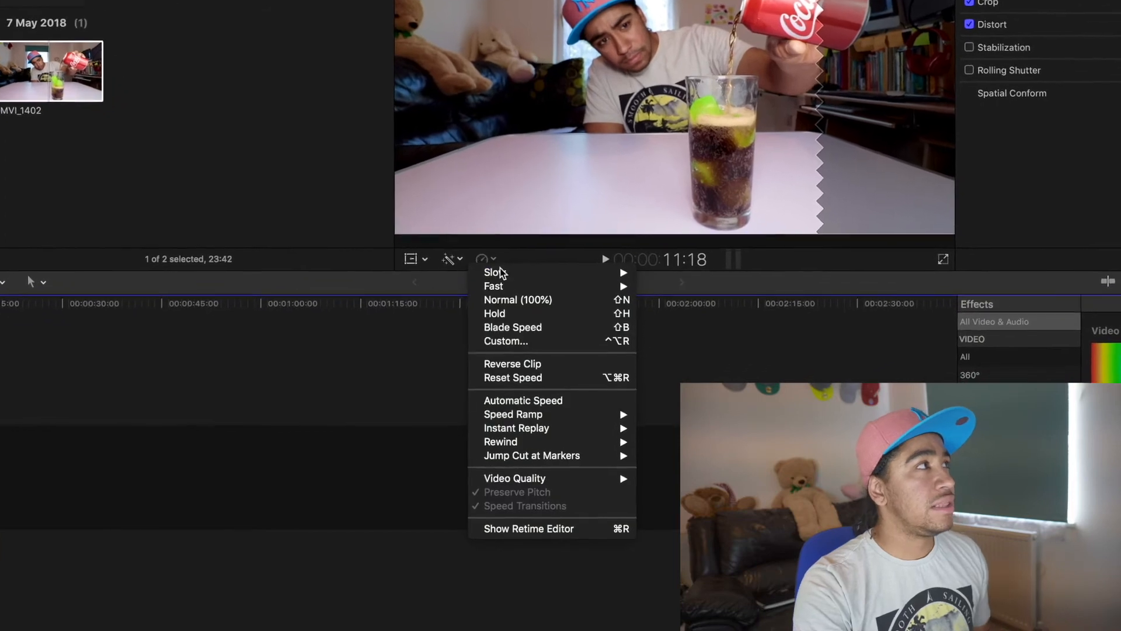
mouse_move(521, 298)
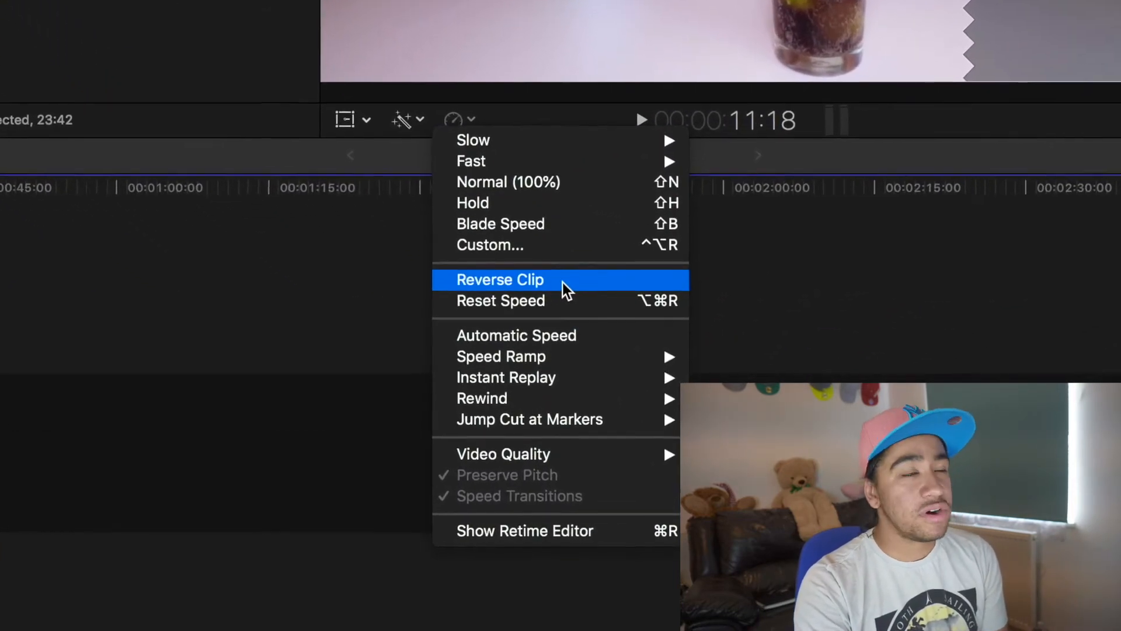
click(565, 275)
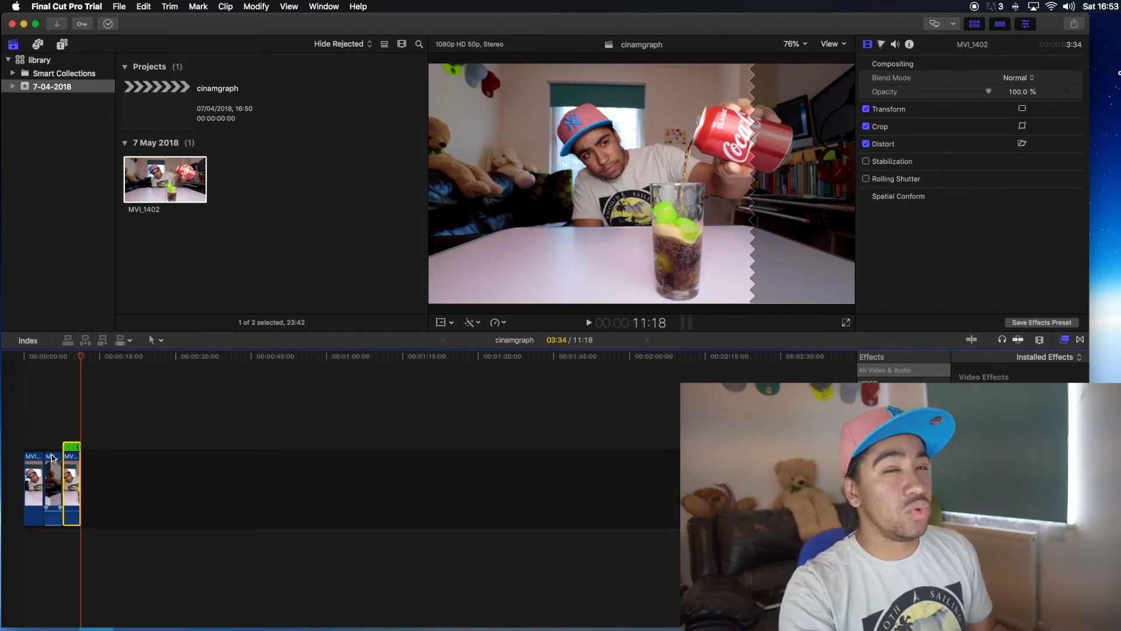
Connect the freeze frame above the storyline start and paste the forward and reversed clip pair repeatedly until the loop runs 58:44.
click(34, 486)
drag(33, 478, 34, 369)
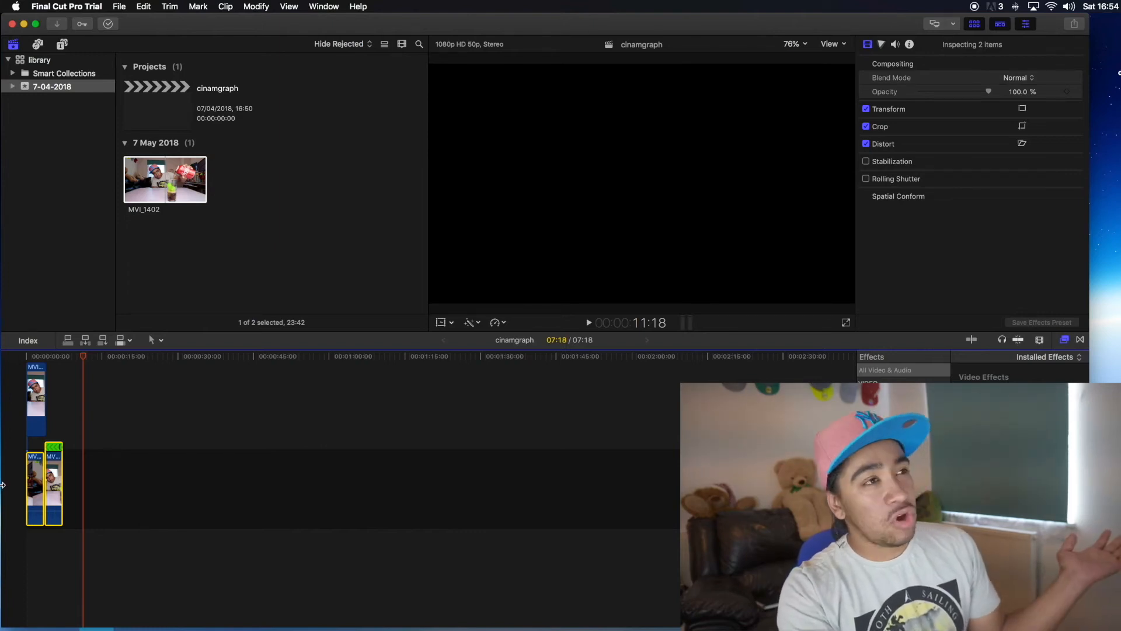
drag(93, 475, 2, 479)
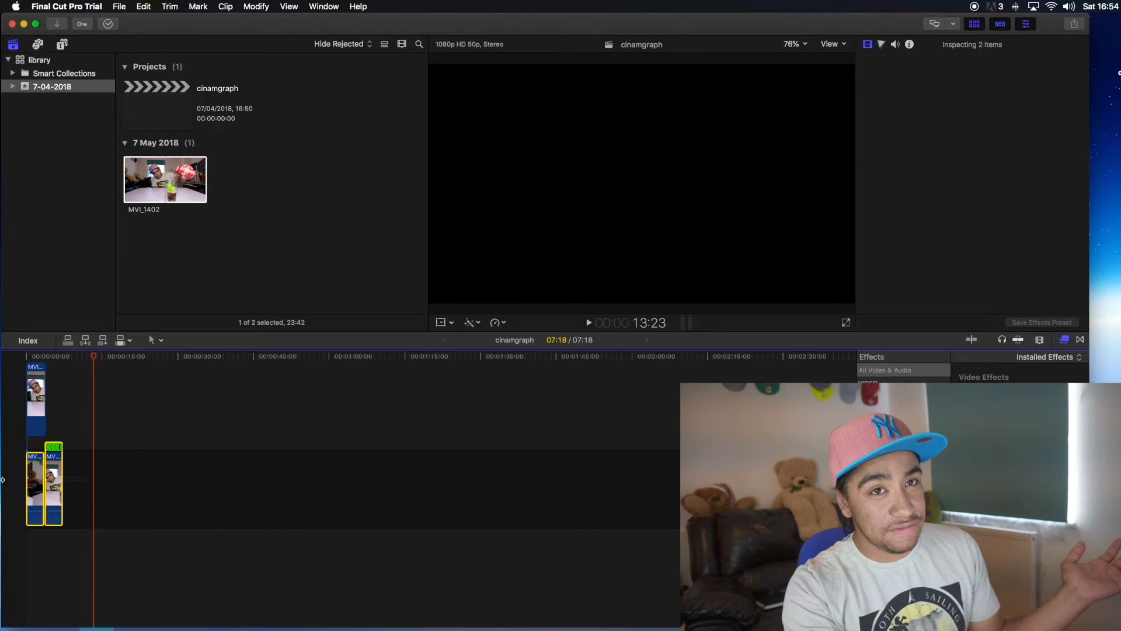
drag(98, 357, 65, 364)
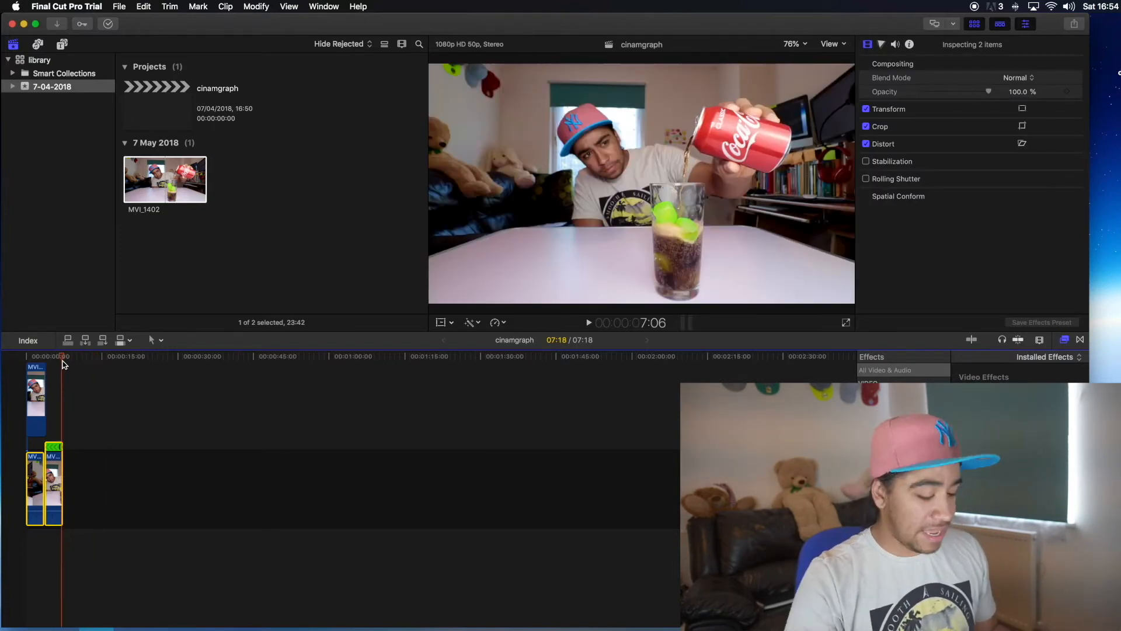
key(Right)
key(Right)
key(Right)
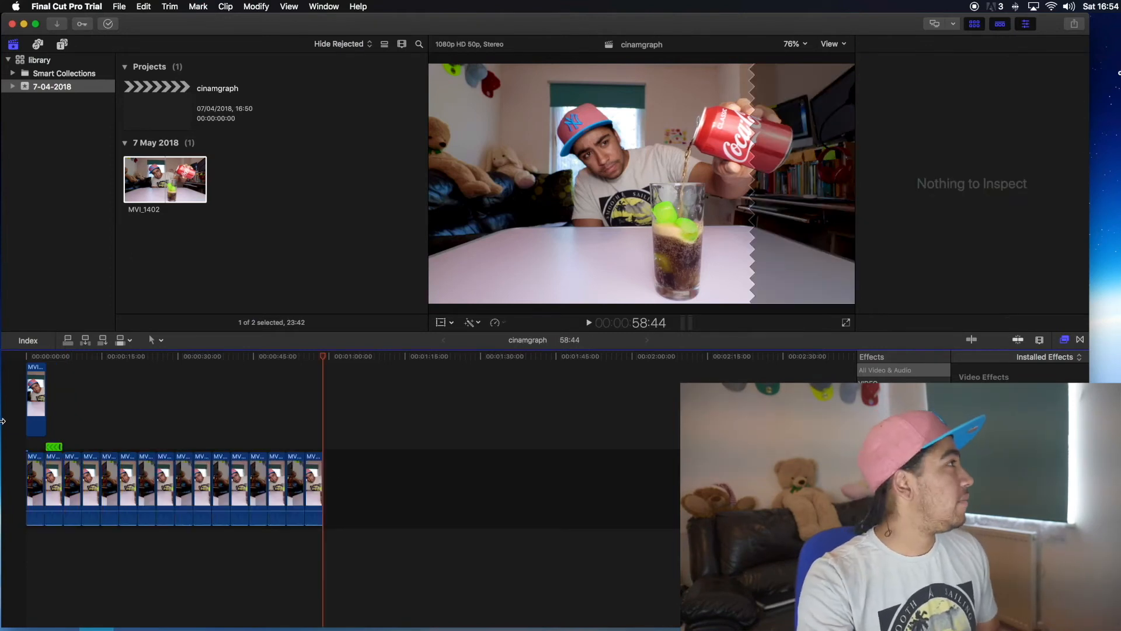
Extend the freeze frame to 58:40 so it spans the looped clips, and play back the timeline from the start.
click(35, 399)
drag(47, 392, 322, 394)
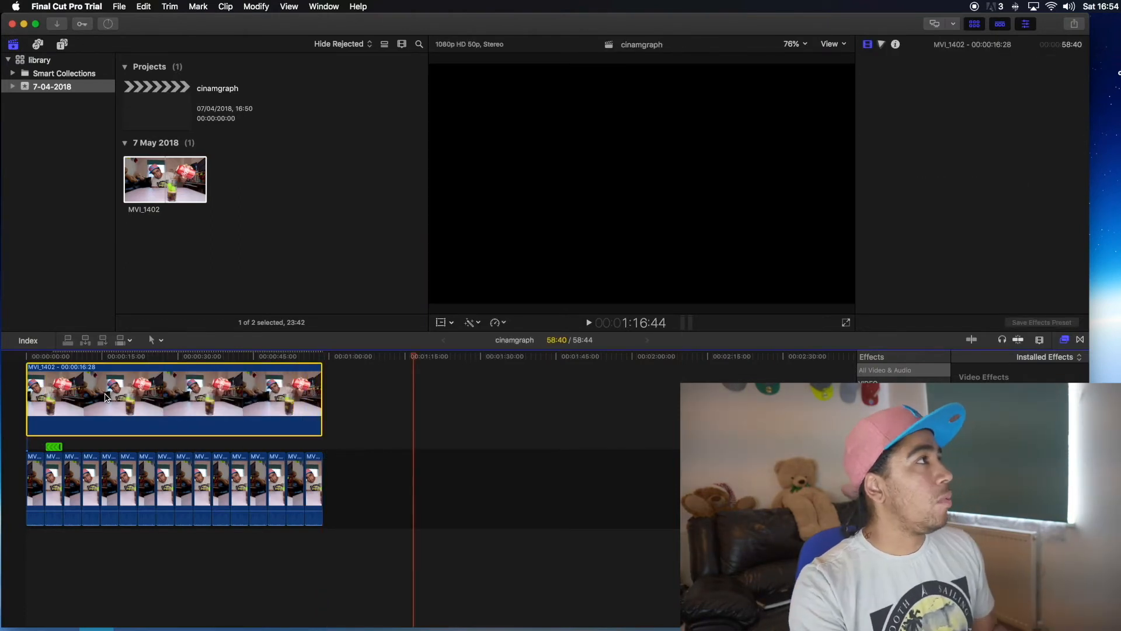
click(30, 357)
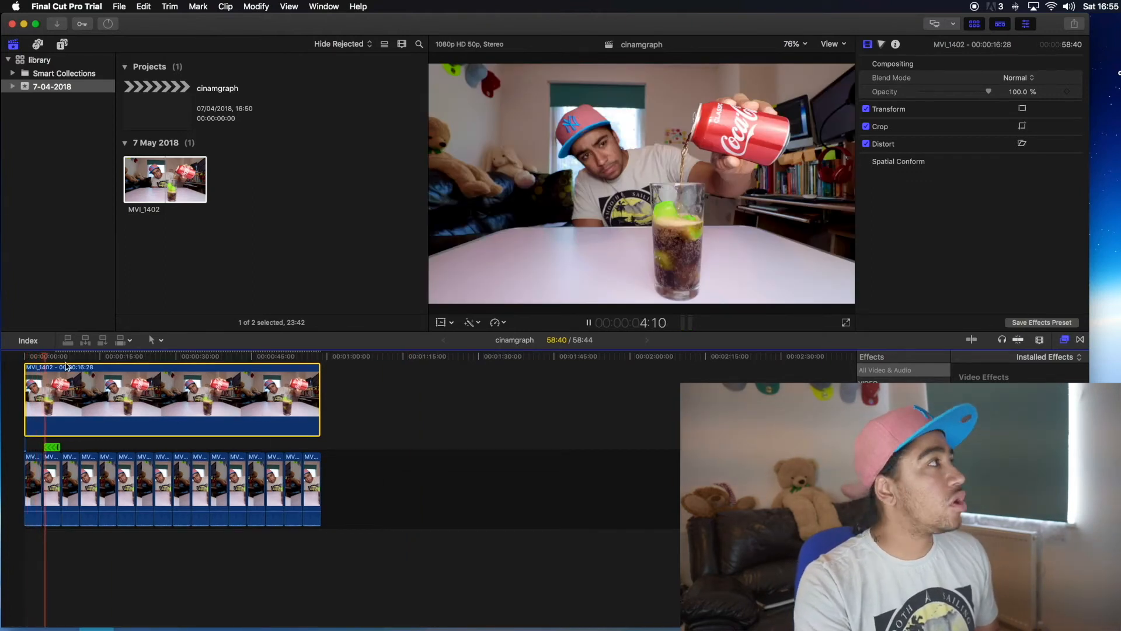
drag(52, 359, 158, 360)
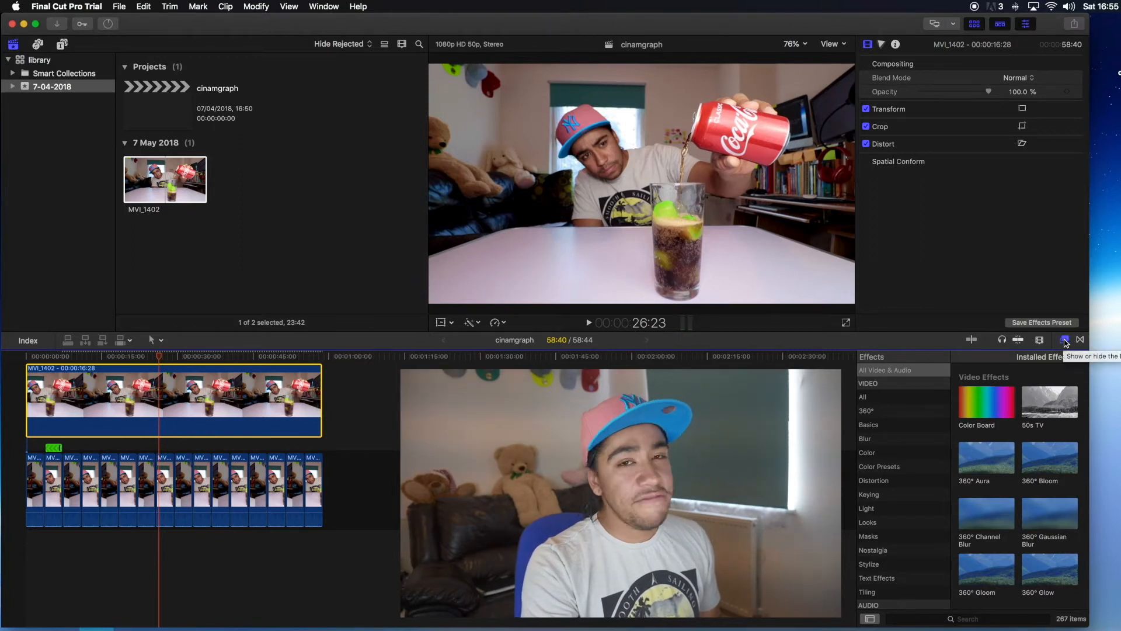
Search the effects for Draw Mask and apply it to the freeze frame clip.
click(970, 617)
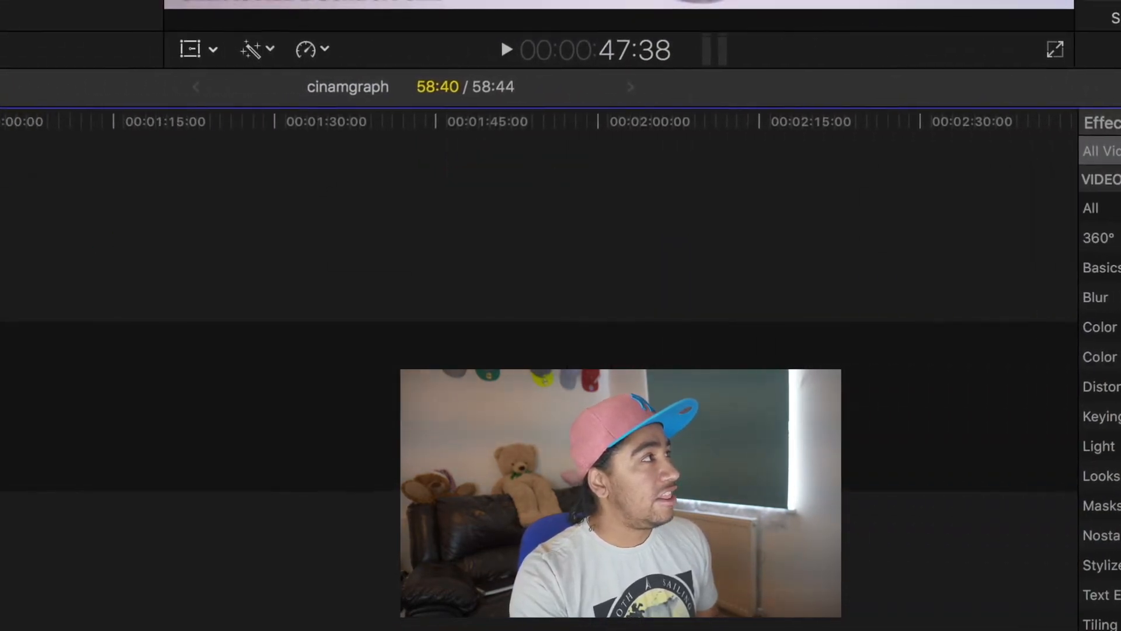
mouse_move(1088, 188)
mouse_down()
mouse_move(187, 226)
mouse_move(403, 219)
mouse_up()
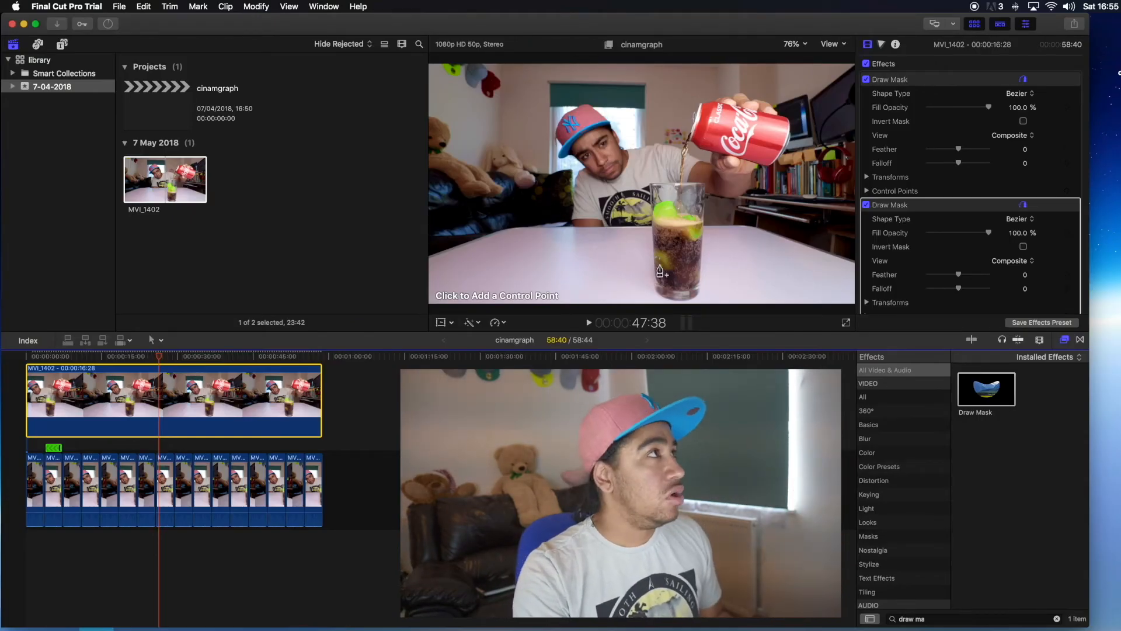
Start the second Draw Mask outline with control points down one side of the glass, around its base and up the other side.
click(647, 186)
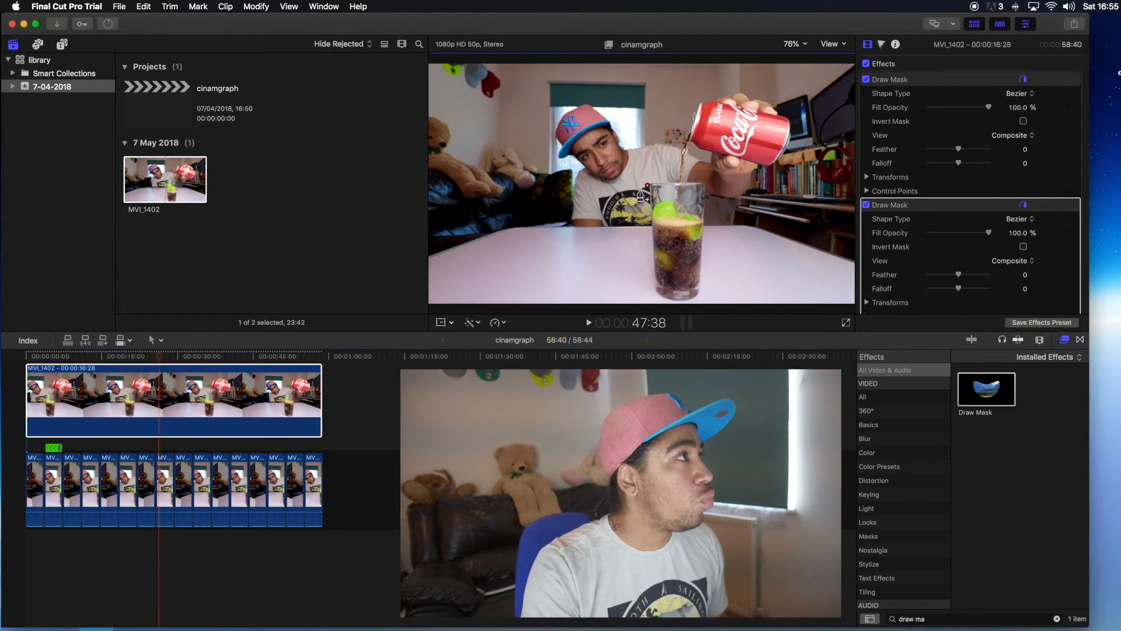
click(654, 290)
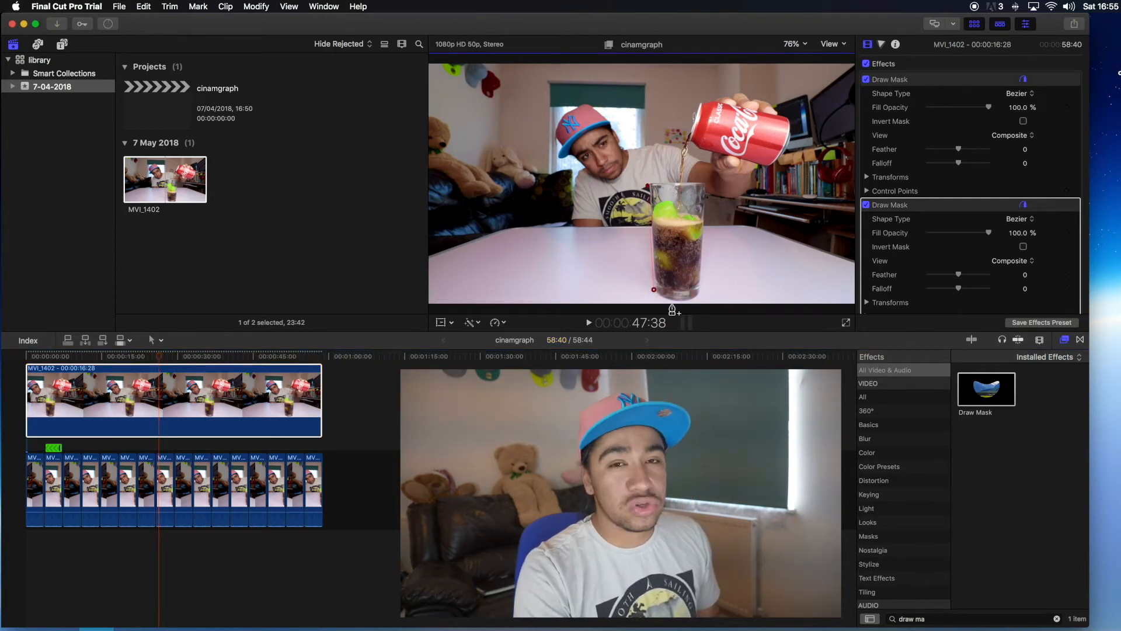
click(672, 305)
click(701, 303)
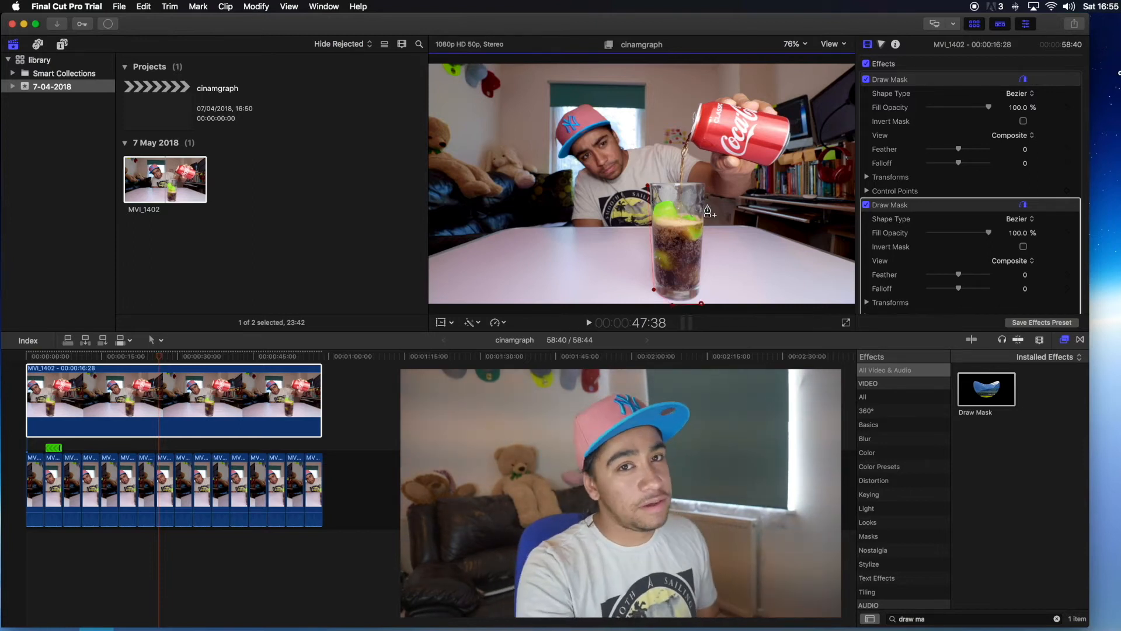
click(705, 210)
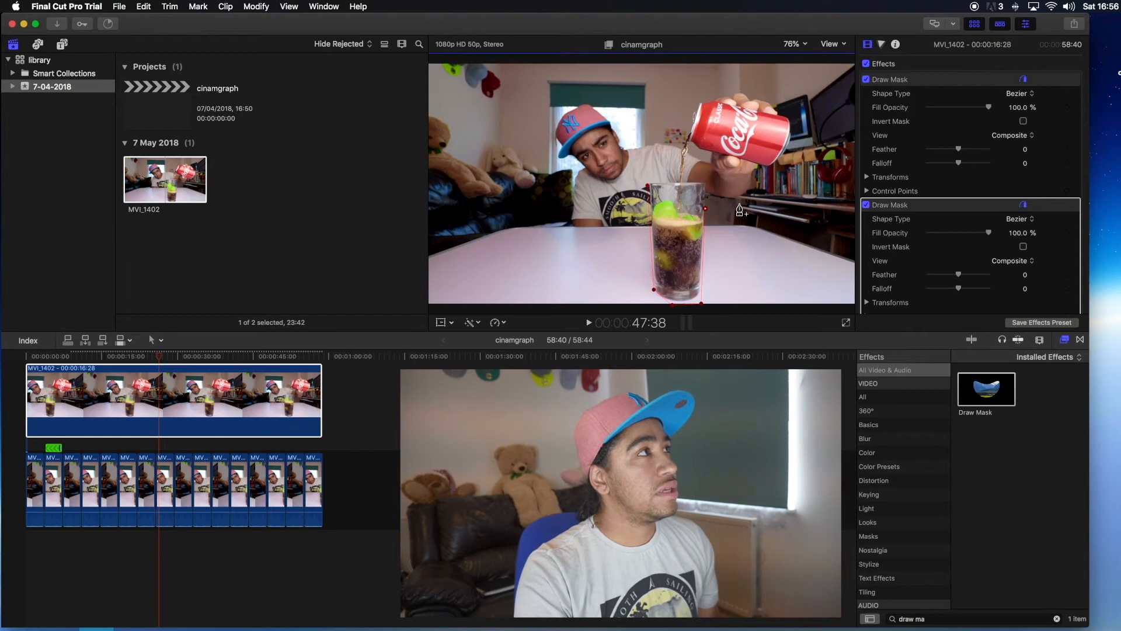
Continue the mask outline around the hand and the Coca-Cola can to the start of the pouring stream.
click(743, 206)
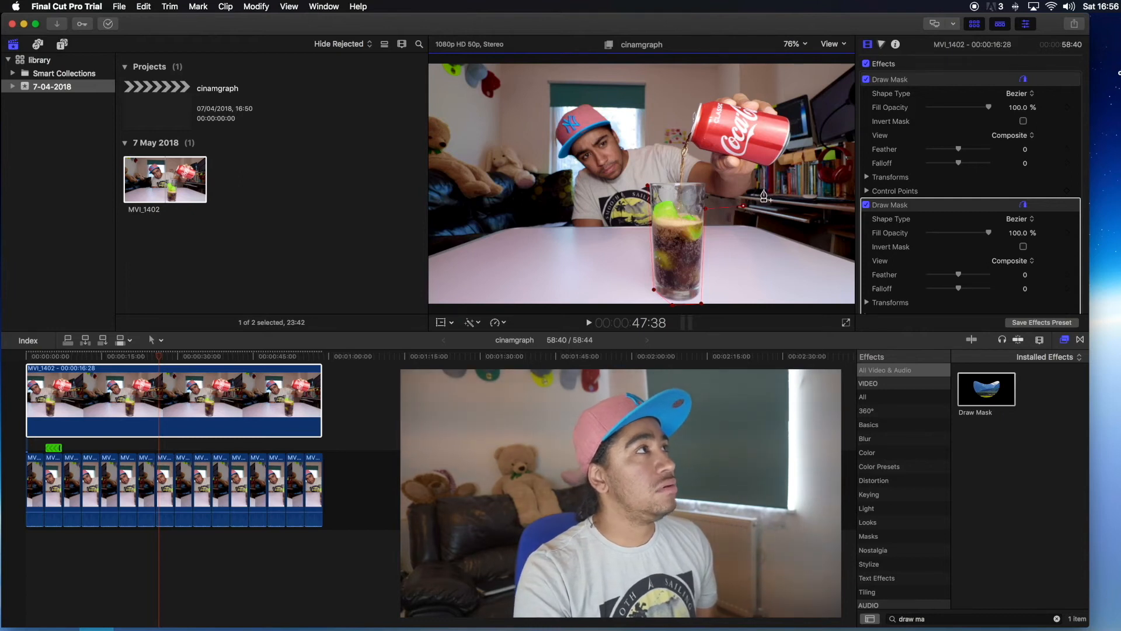
click(798, 146)
click(792, 96)
click(741, 86)
click(700, 88)
click(690, 110)
click(679, 141)
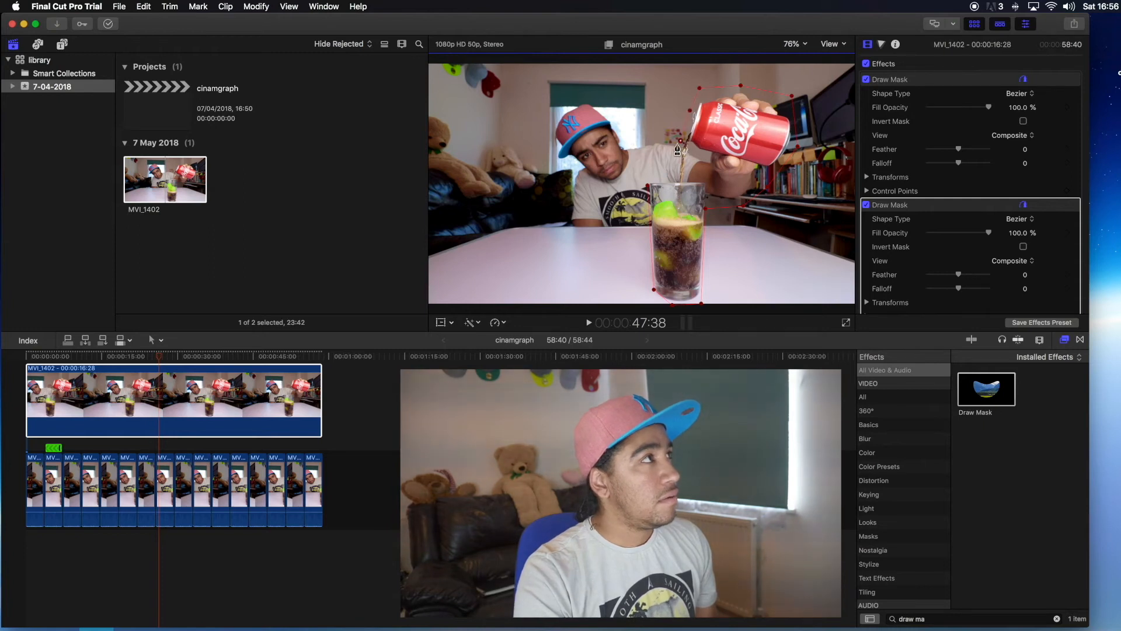
Close the mask along the stream and glass rim, and nudge the control point near the can's mouth slightly outward.
click(670, 183)
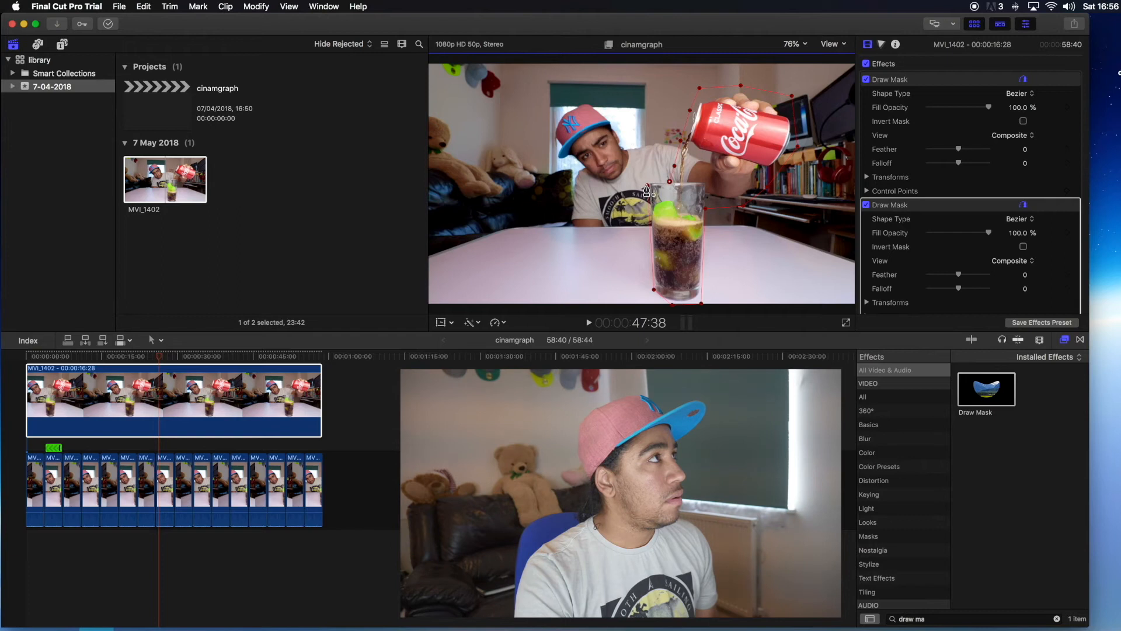
click(647, 181)
click(647, 186)
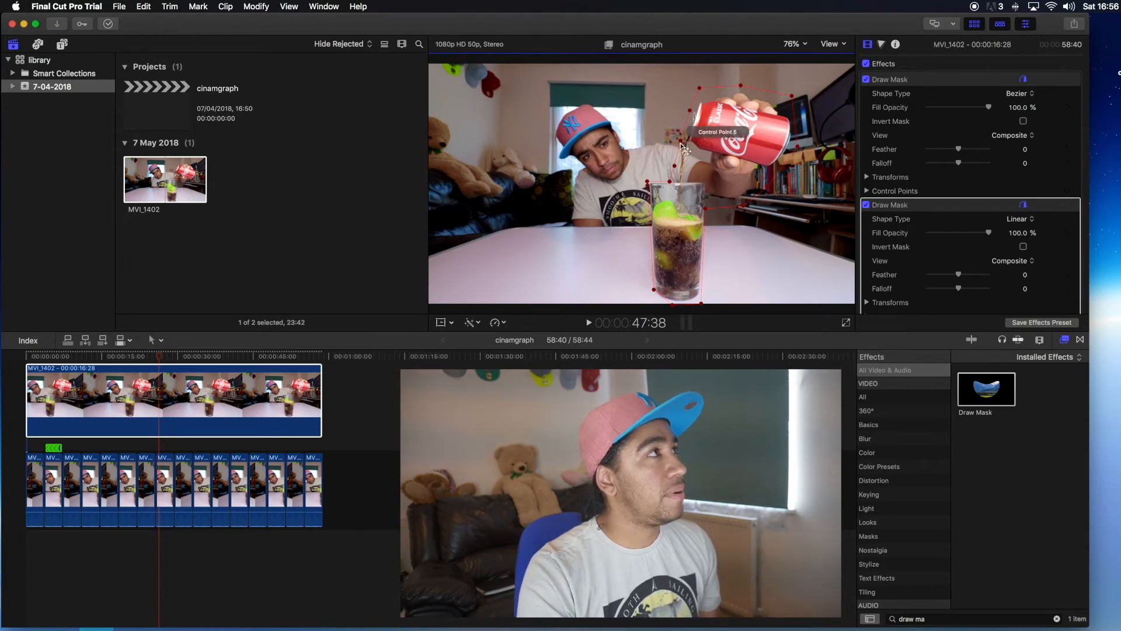
drag(689, 110, 685, 111)
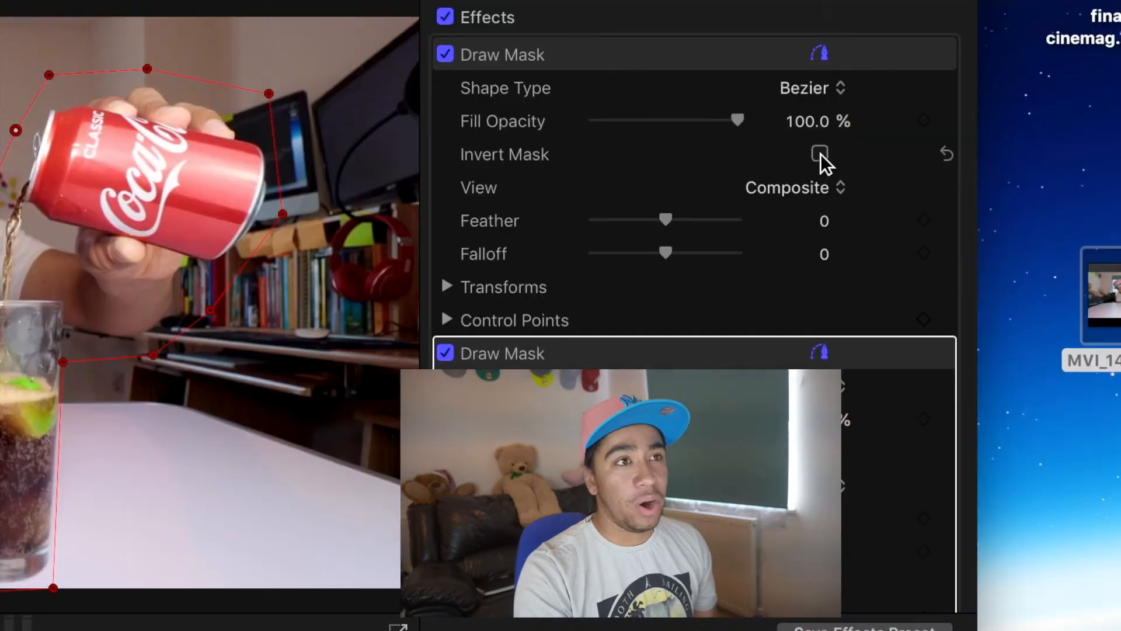
Invert both Draw Masks on the freeze frame and play the timeline back from the start.
click(820, 154)
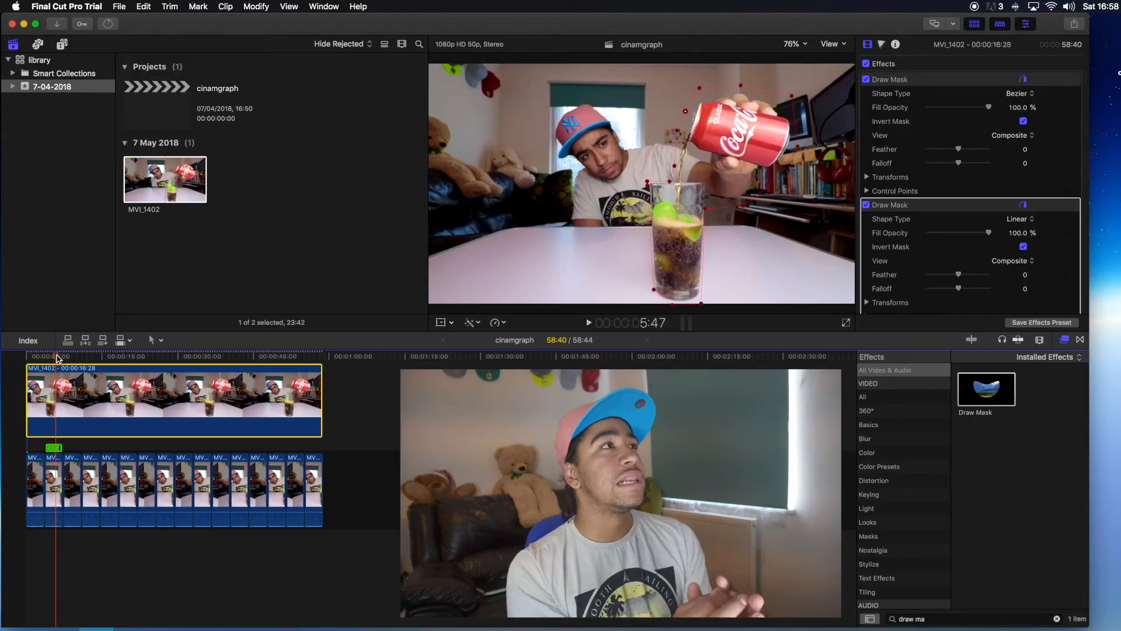
drag(56, 356, 13, 363)
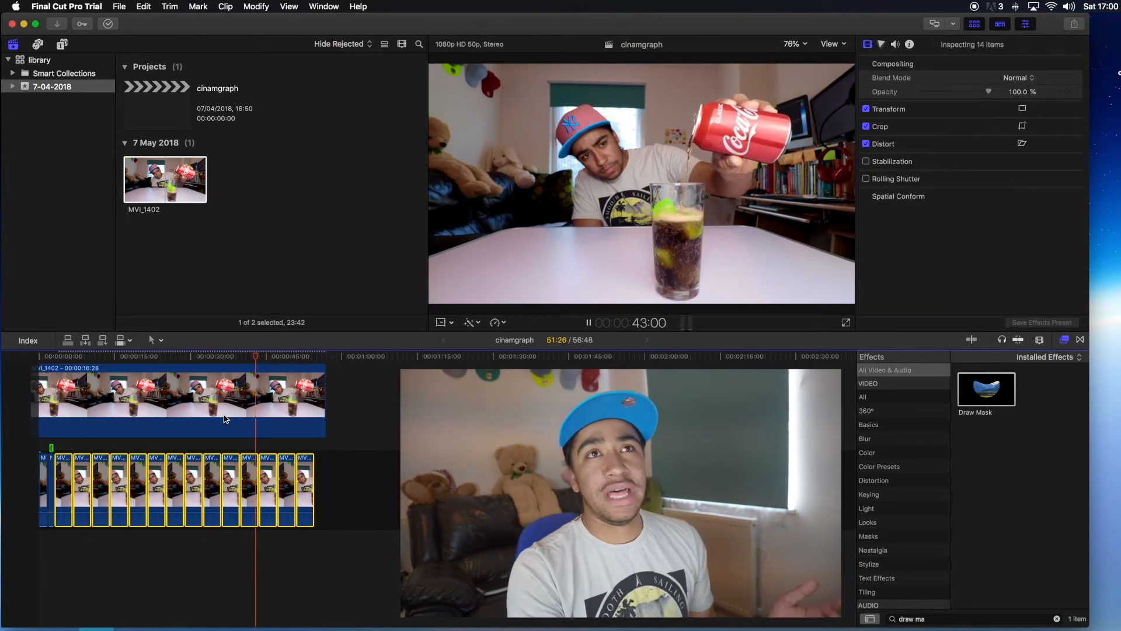
key(space)
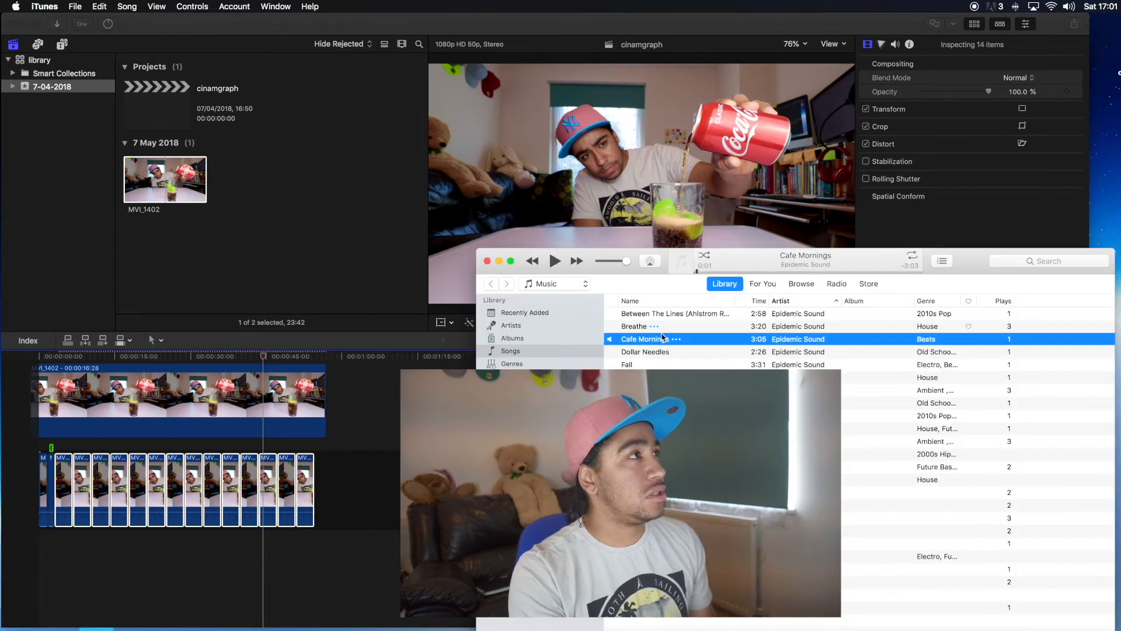
Switch to iTunes and import the song Cafe Mornings into the Final Cut Pro event.
drag(605, 272, 787, 467)
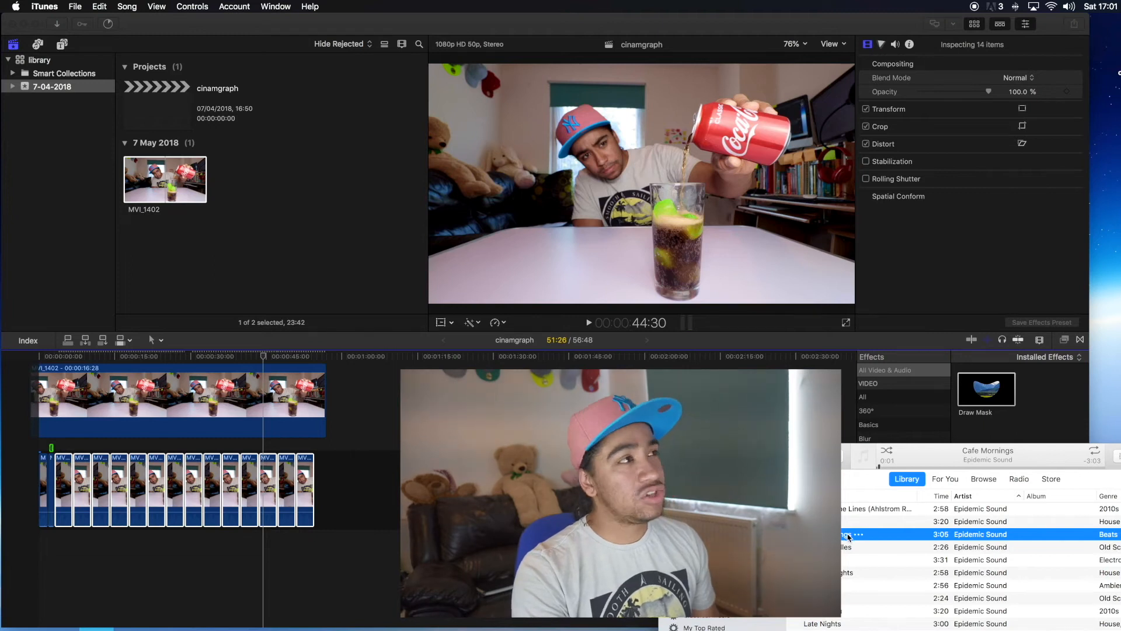
drag(847, 537, 255, 248)
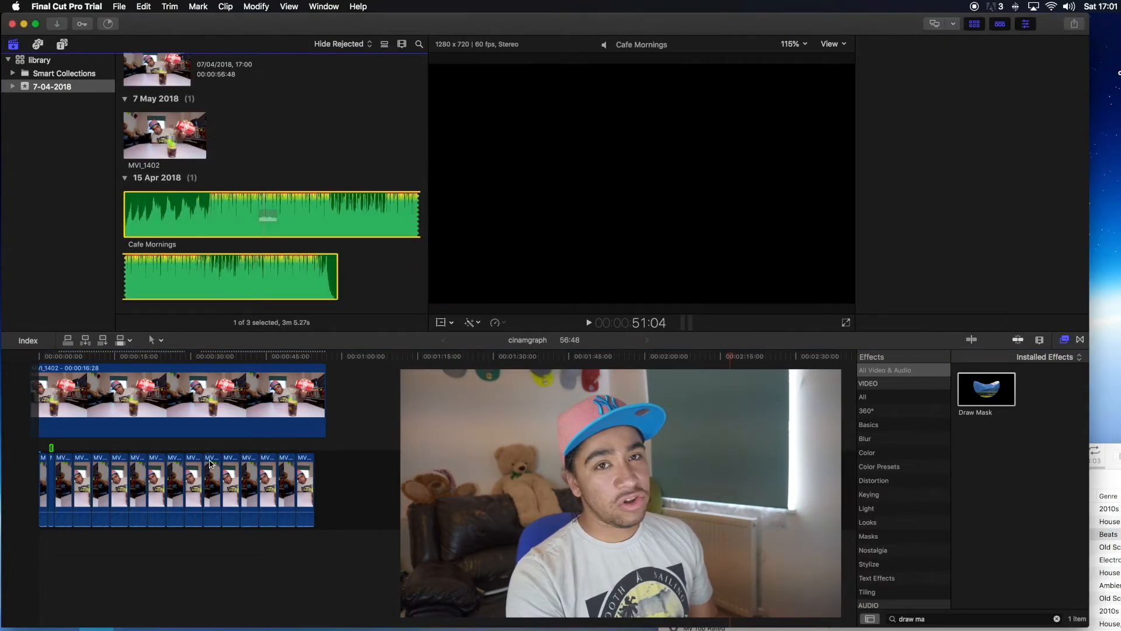
Connect Cafe Mornings beneath the start of the storyline and split the music at about 2:43.
drag(266, 217, 40, 552)
click(237, 542)
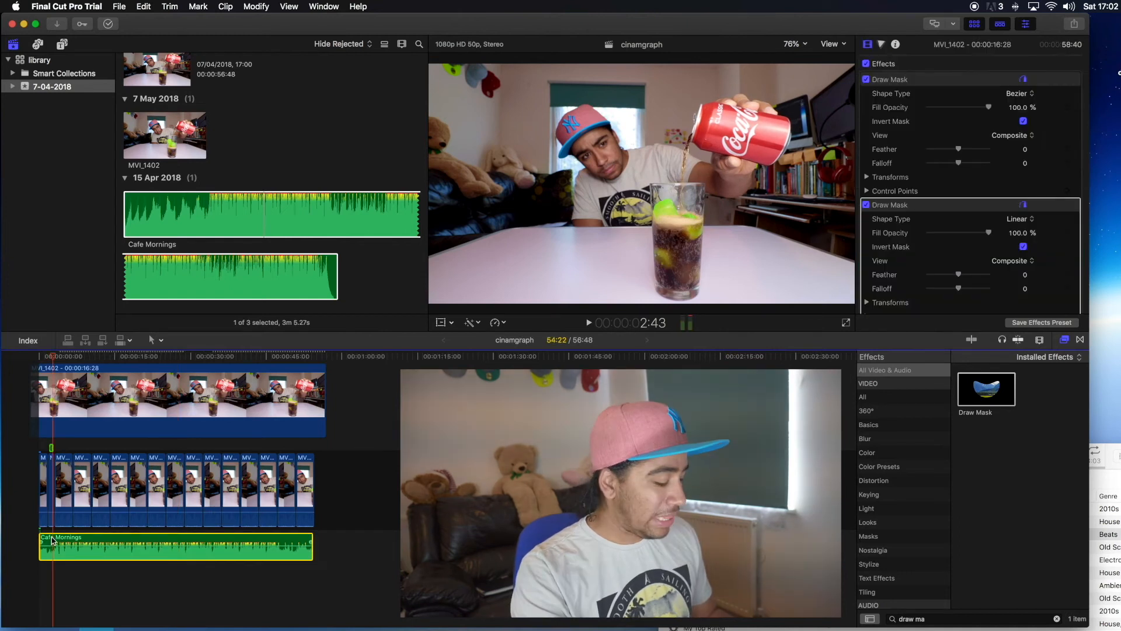
click(54, 541)
key(super+b)
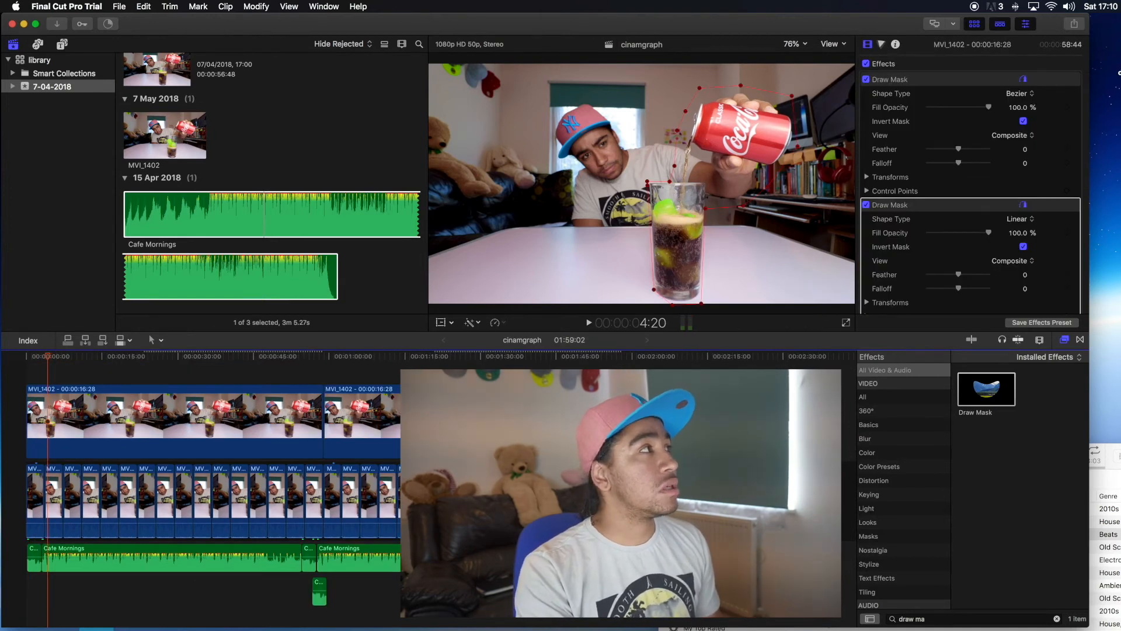
Combine all timeline clips and music into a compound clip named cinamgraph Clip in event 7-04-2018.
key(super+a)
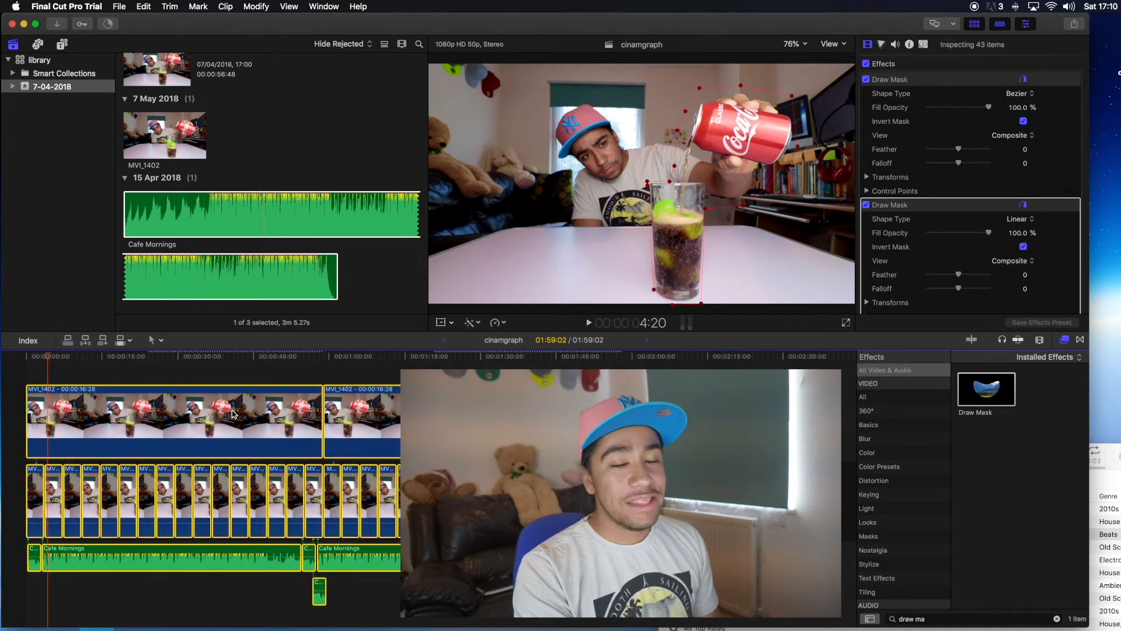
right_click(232, 415)
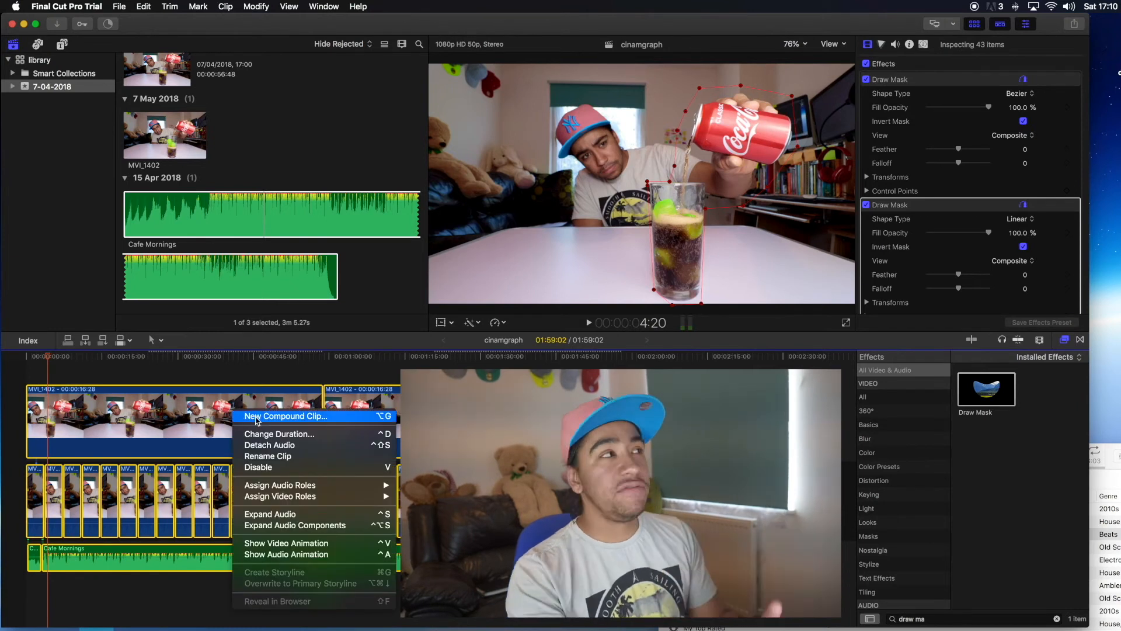
click(260, 417)
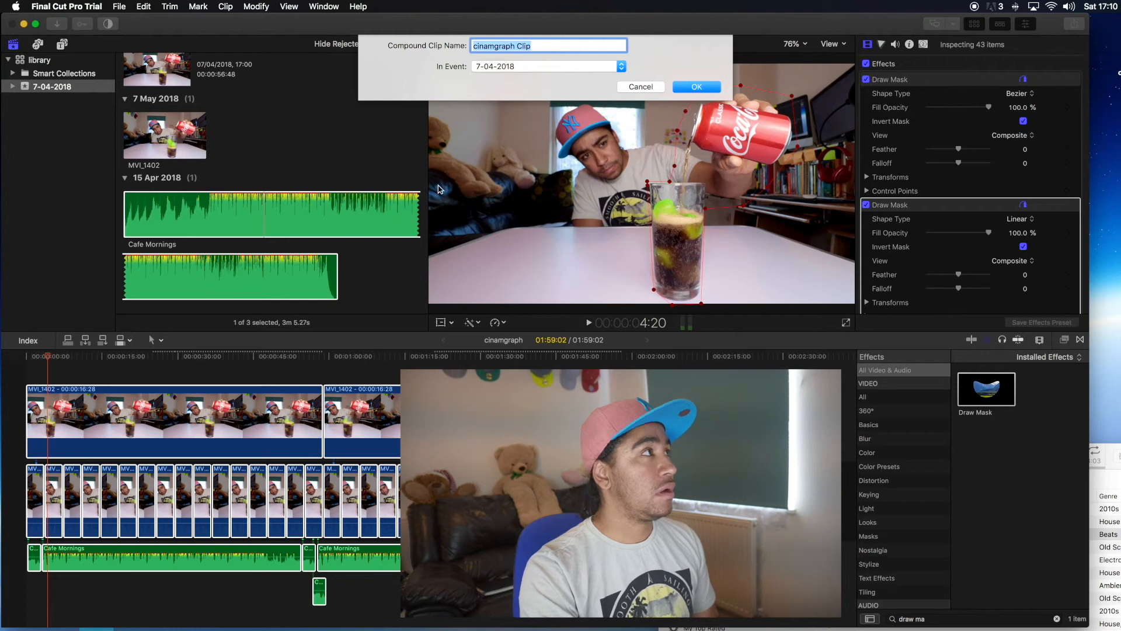
click(691, 89)
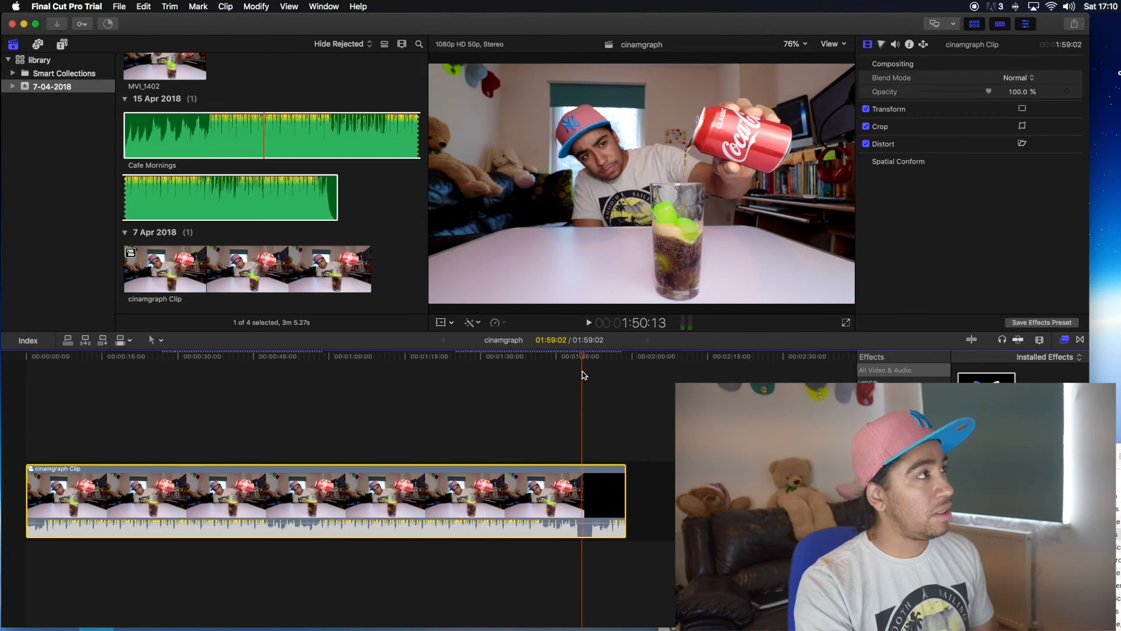
Split the compound clip just before its black section, at about 1:49:11, and delete everything after the cut.
key(super+b)
click(592, 483)
key(Delete)
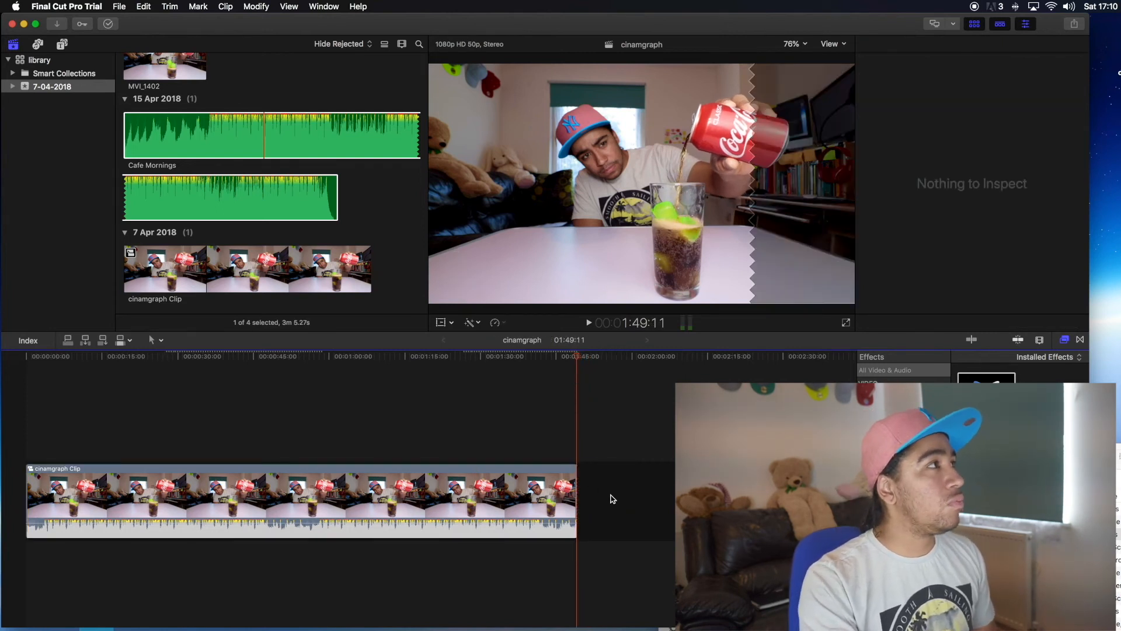
Play back the trimmed compound clip from its middle to check the loop and music around 1:01:05.
drag(579, 358, 286, 364)
key(space)
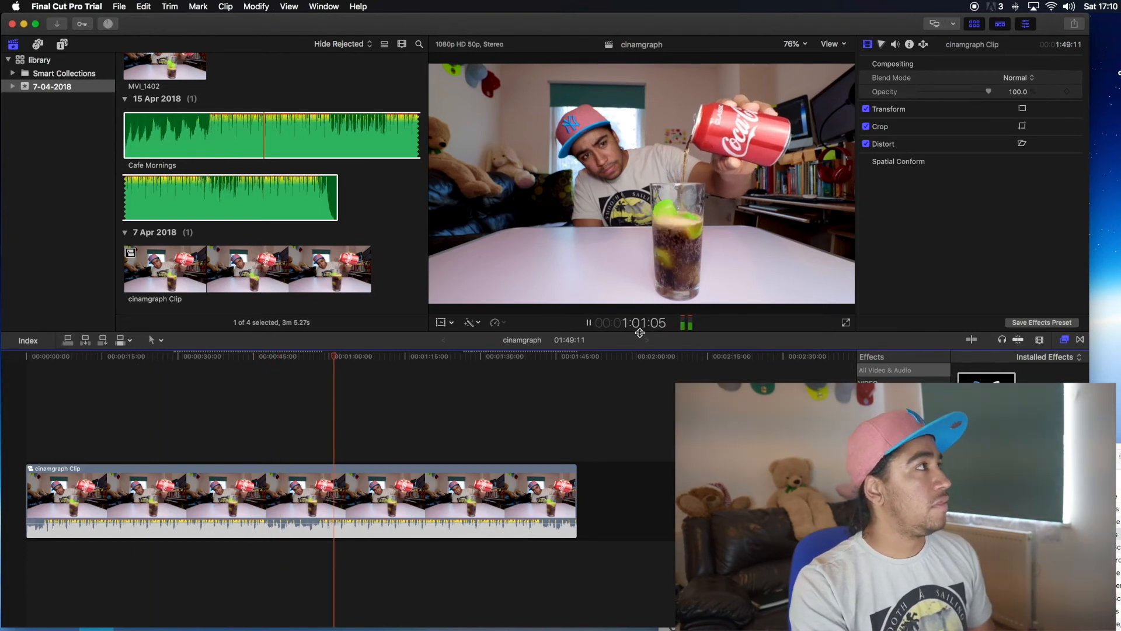
click(333, 359)
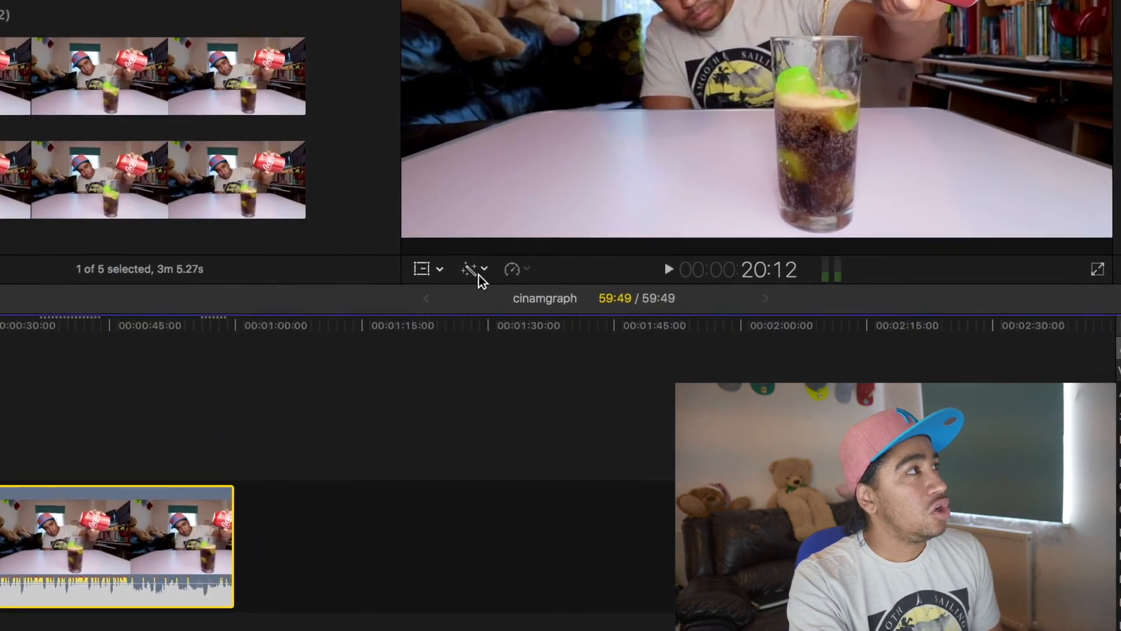
Show the Color Inspector for cinamgraph Clip 1 and raise the shadows' saturation to 53% on the Color Board.
click(480, 304)
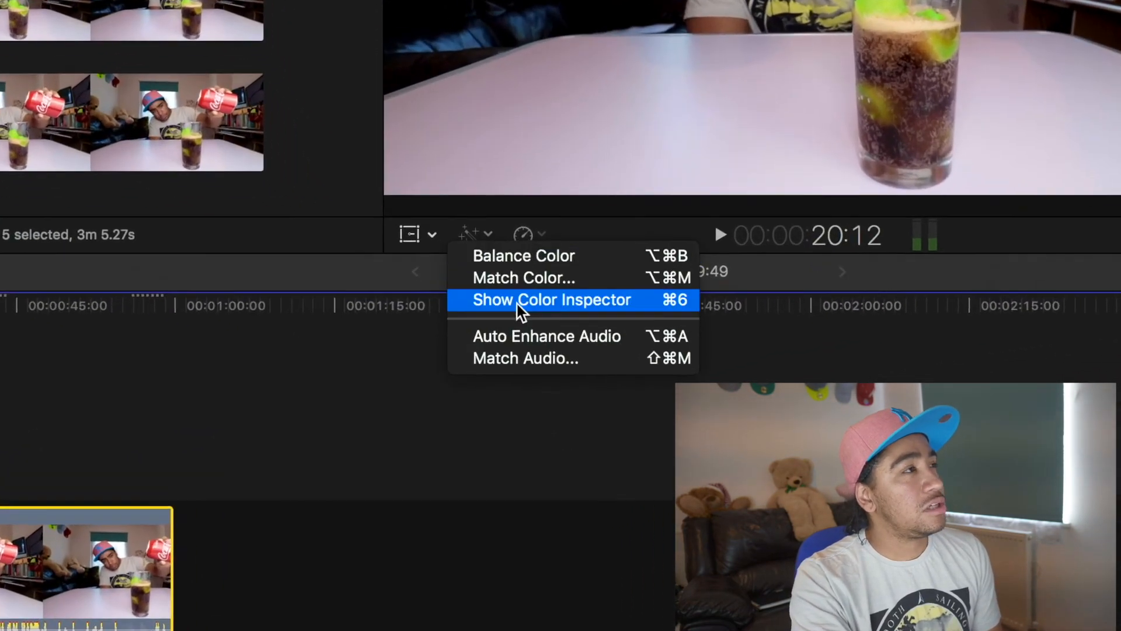
drag(921, 166, 924, 113)
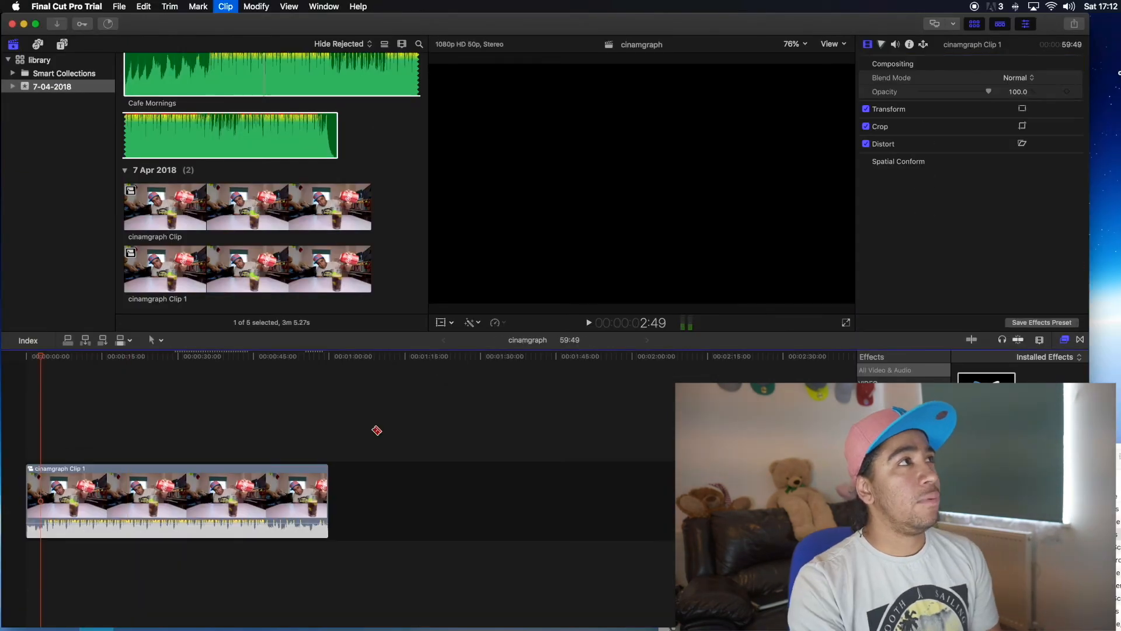
Re-enable the compound clip and export the project as a master file named cinamgraph tt to the Desktop.
key(v)
click(1074, 23)
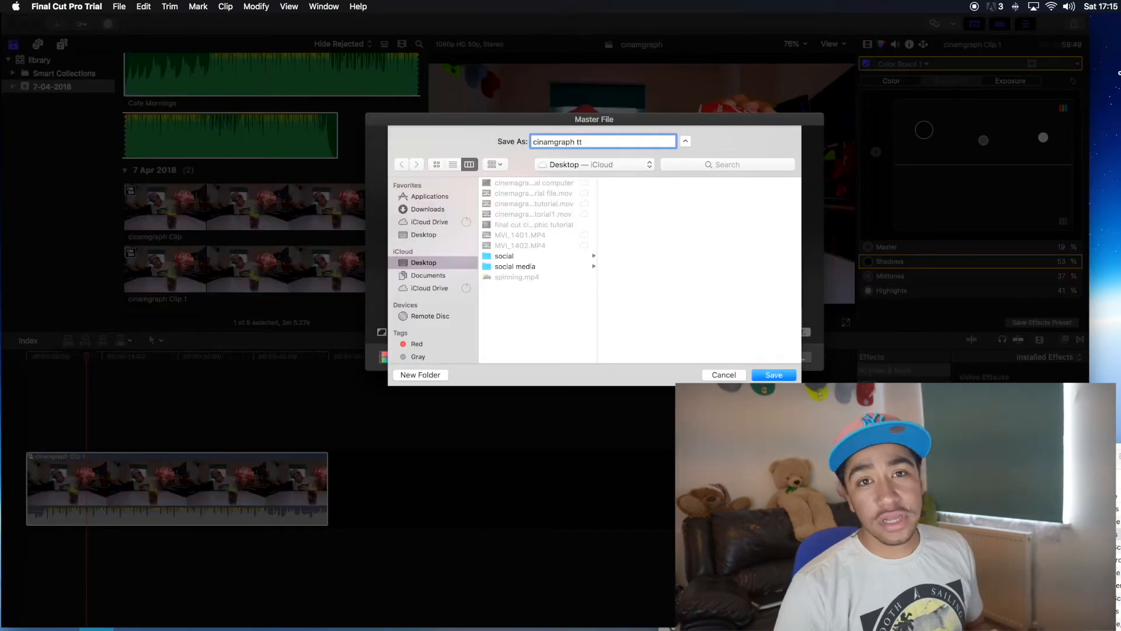
key(Return)
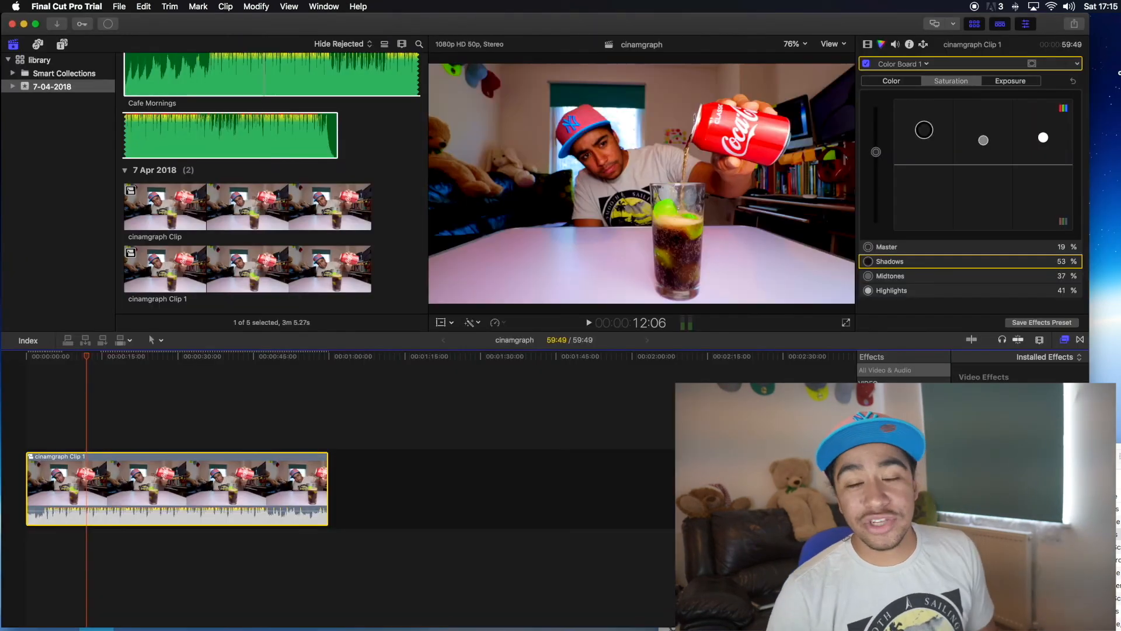